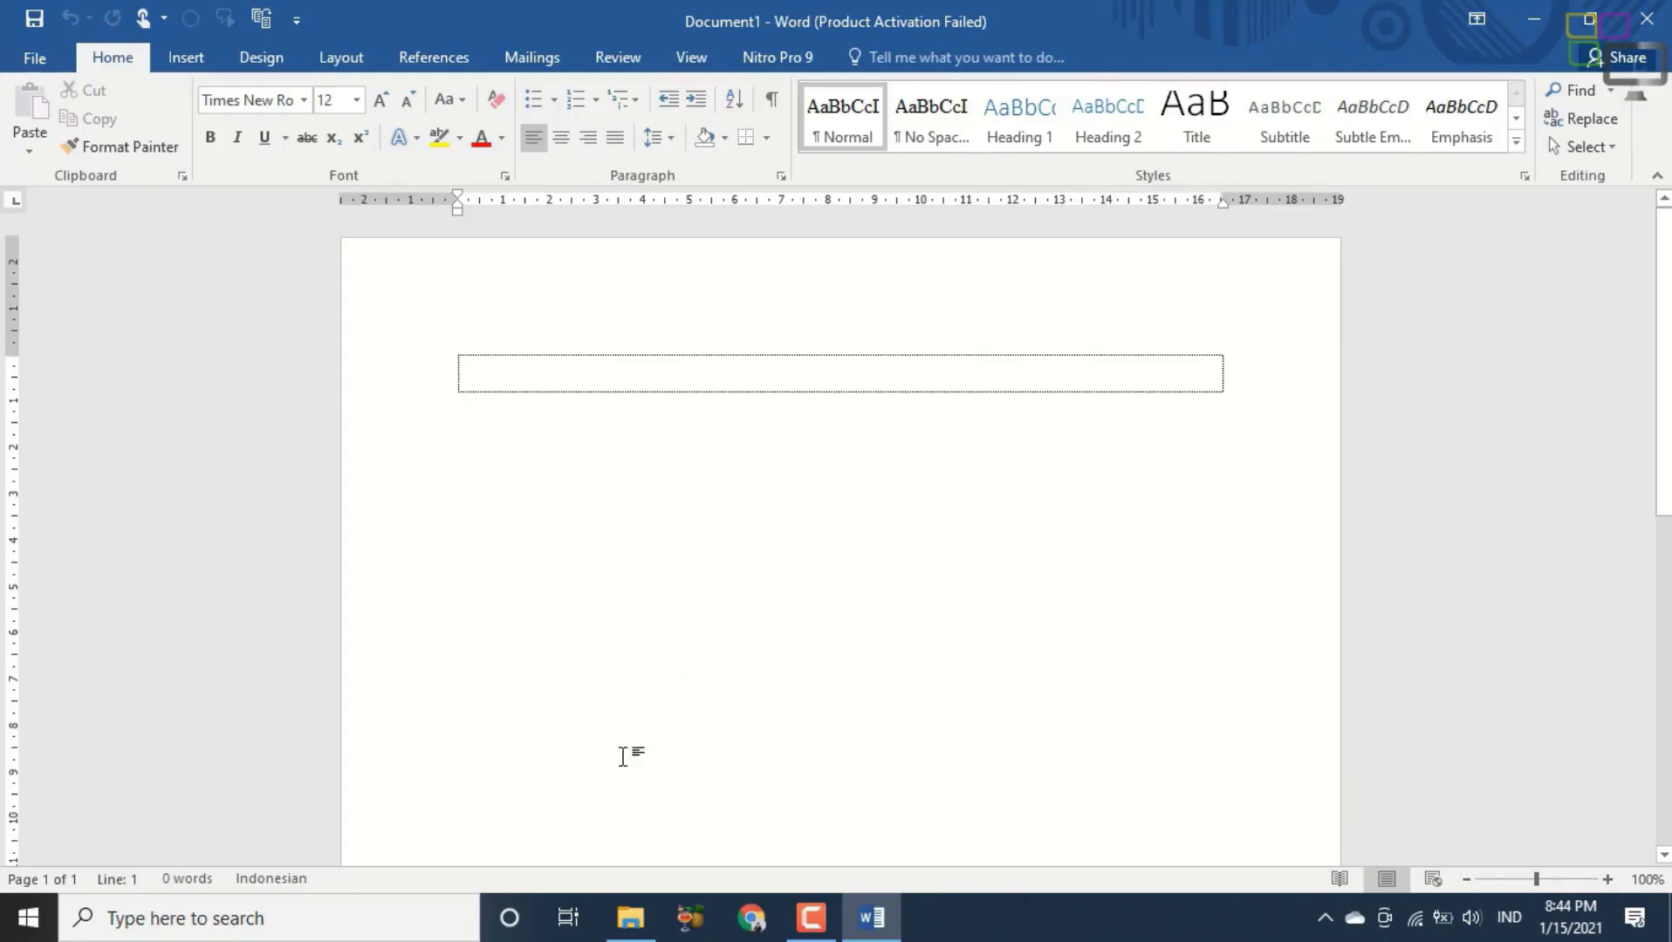
Step: Run the Quran In Ms Word Setup from Downloads > Programs and install version 2.2
click(645, 924)
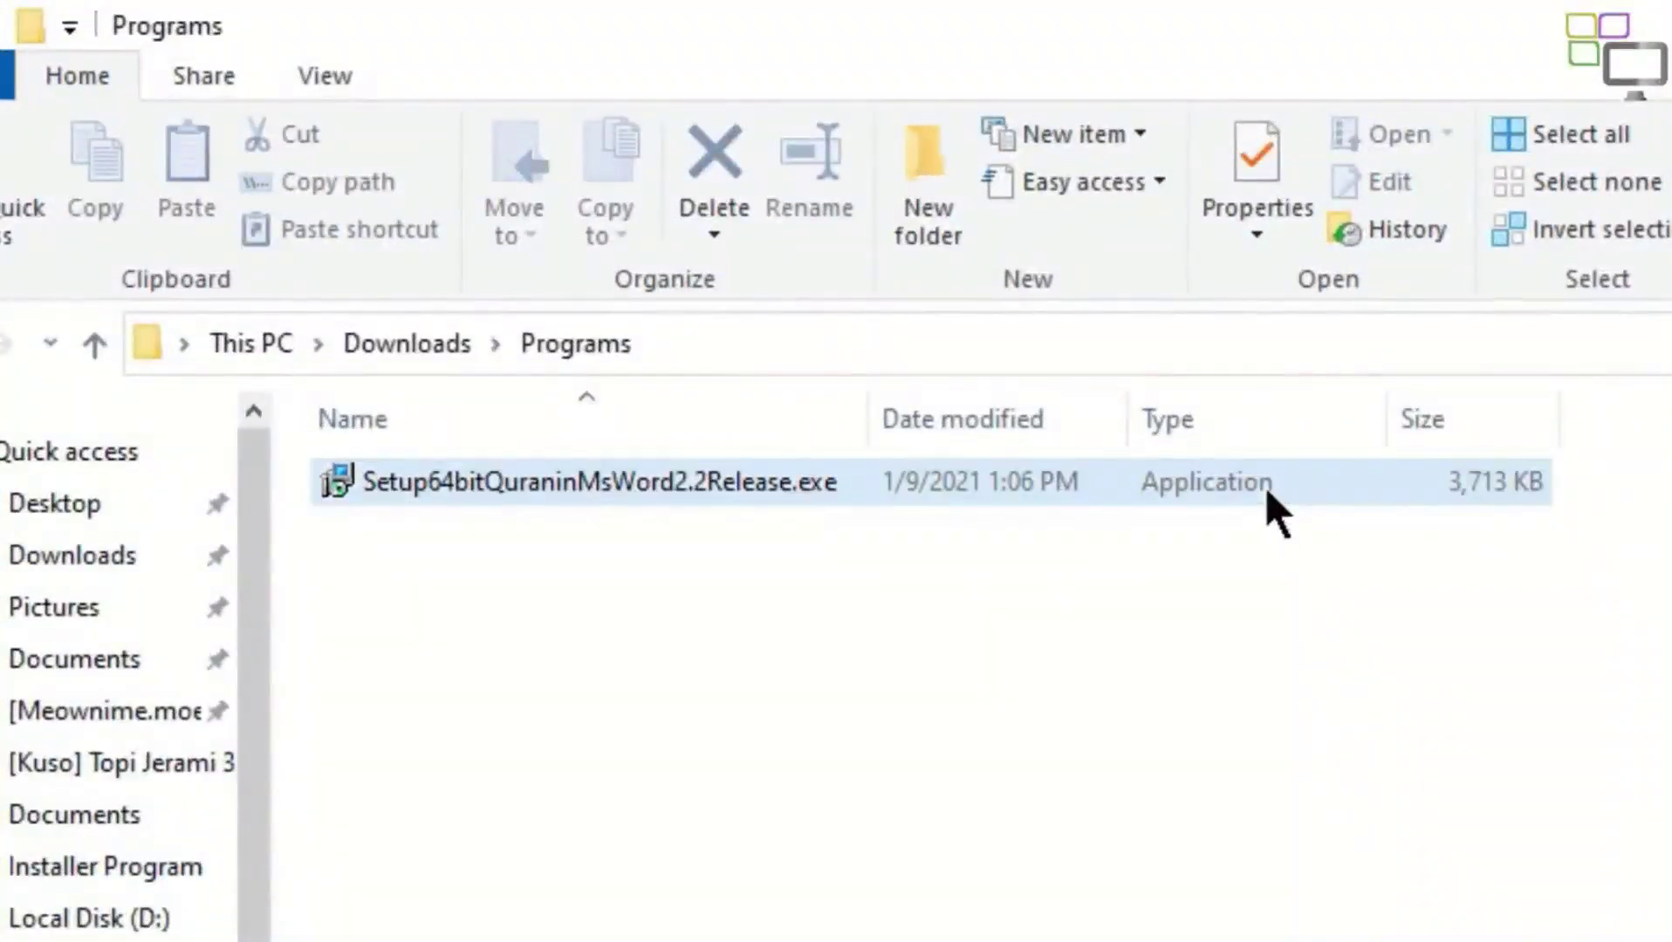
double_click(1272, 510)
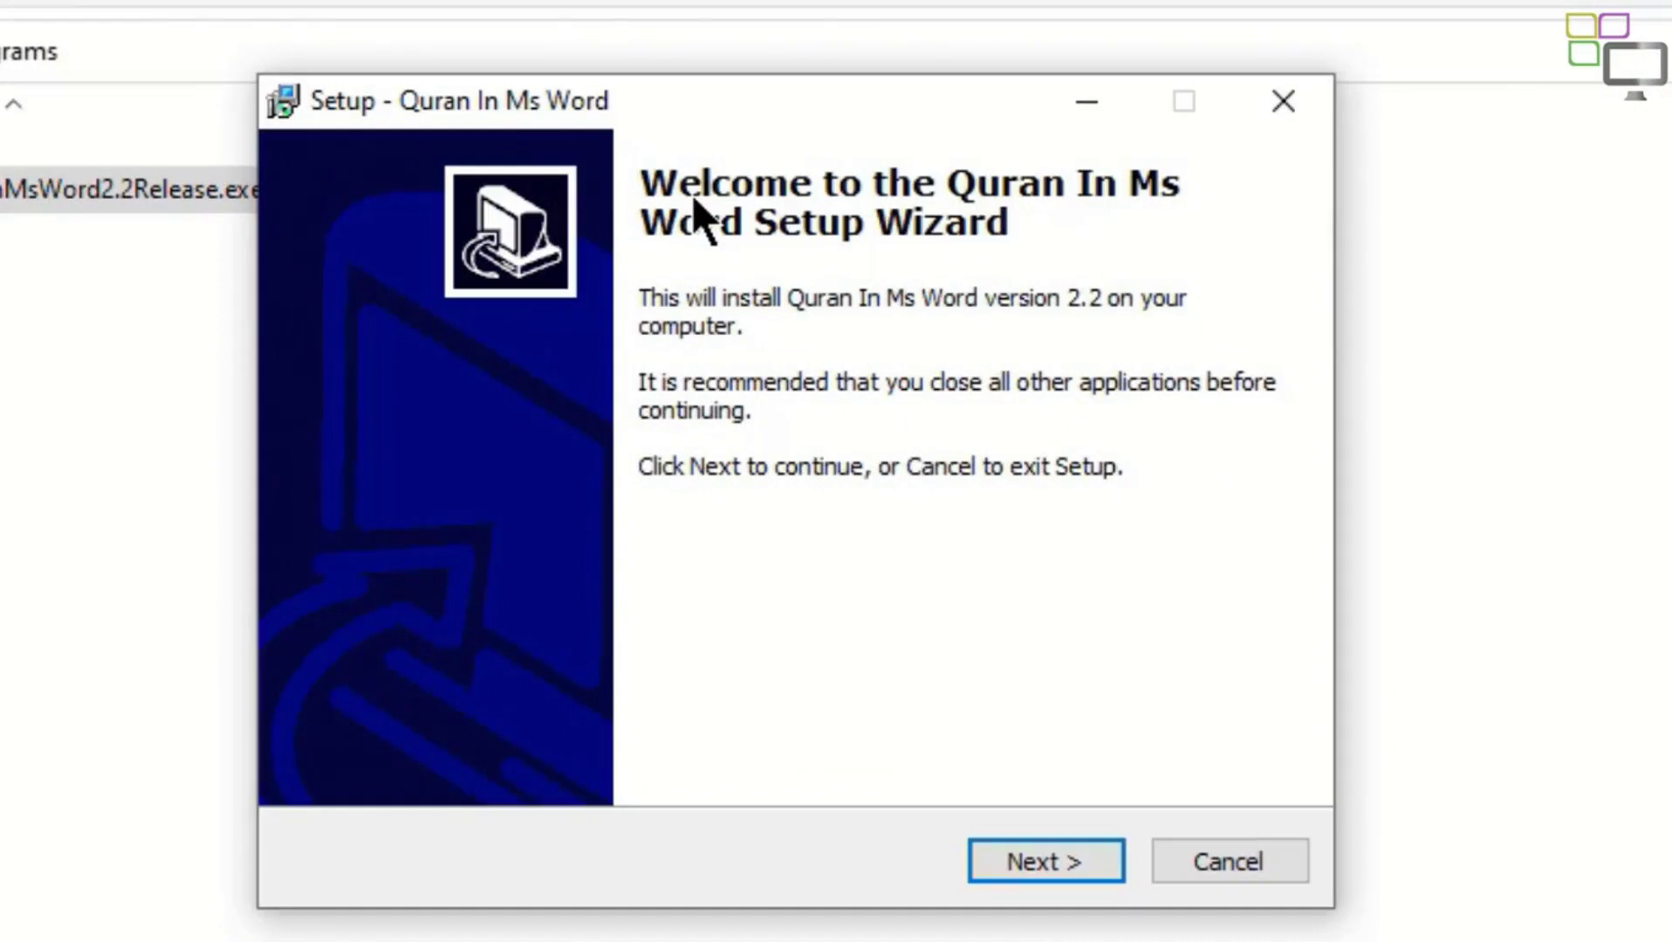
key(Return)
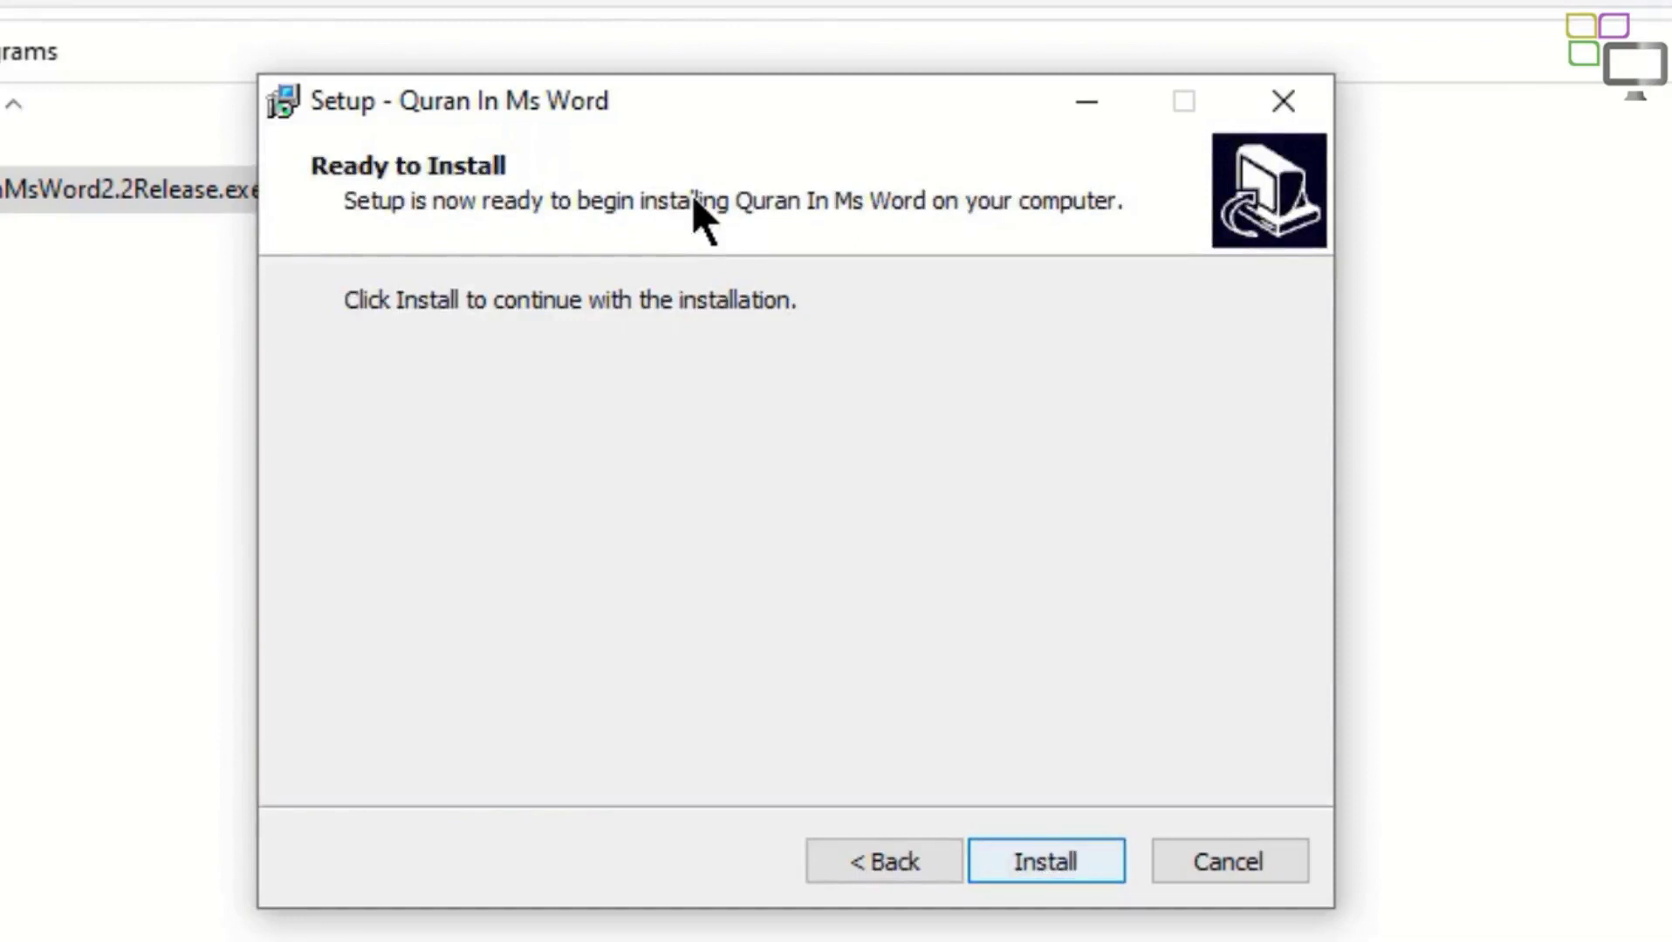
key(Return)
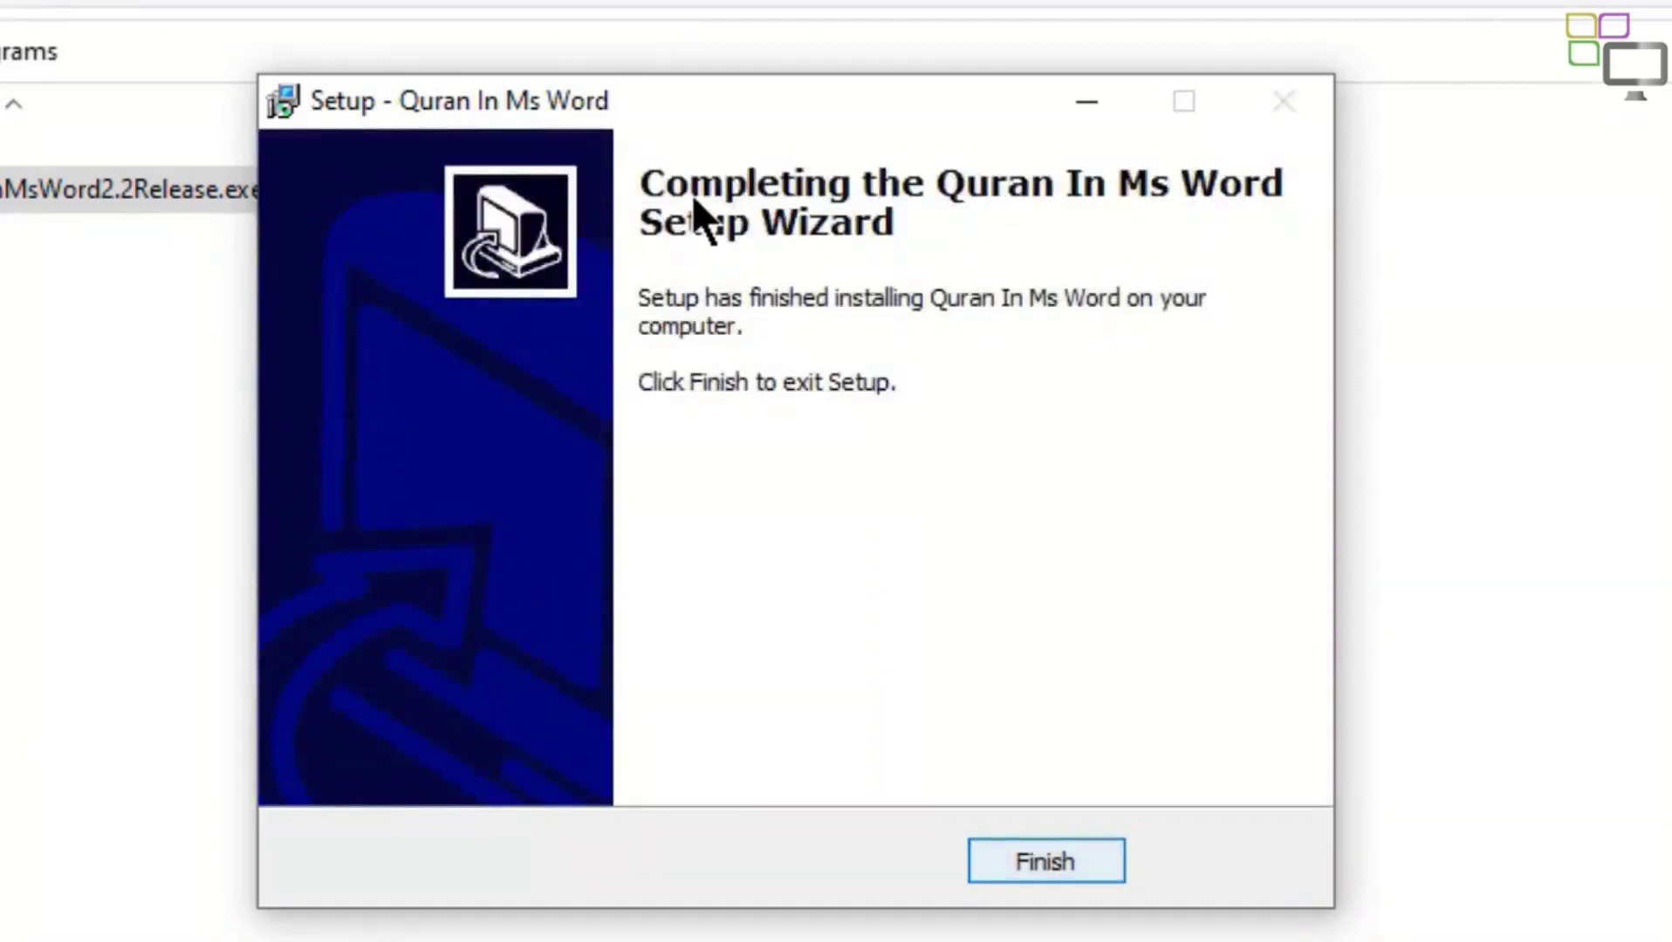
key(Return)
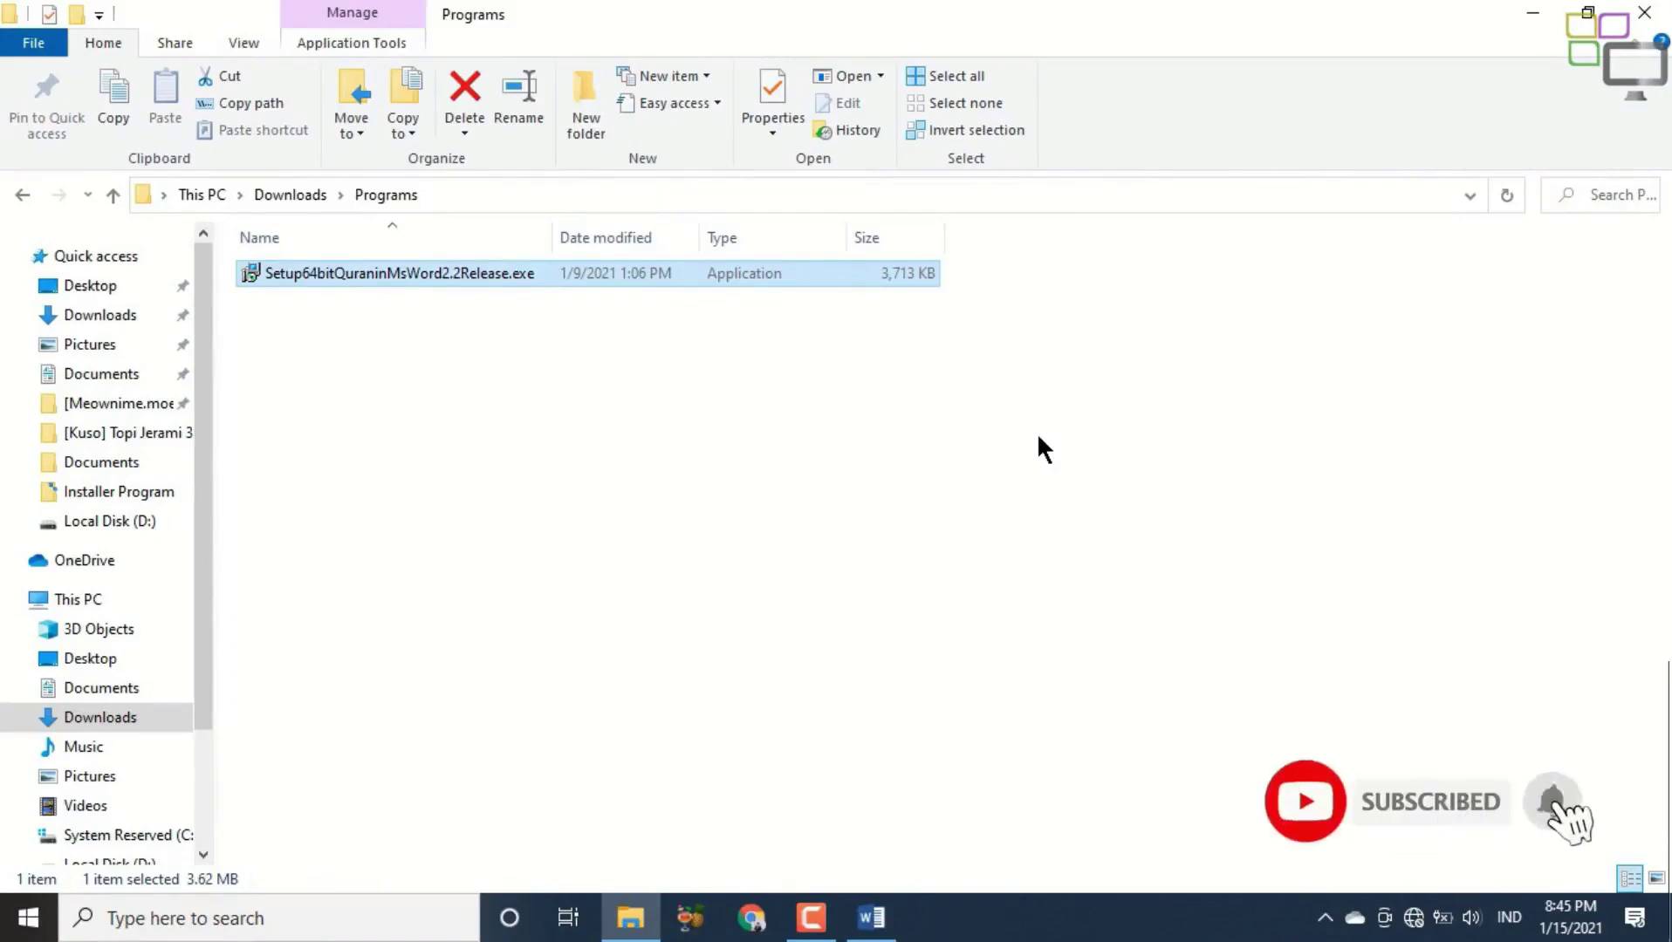
Step: Close Word and relaunch it from the Start menu with a new blank document
click(863, 915)
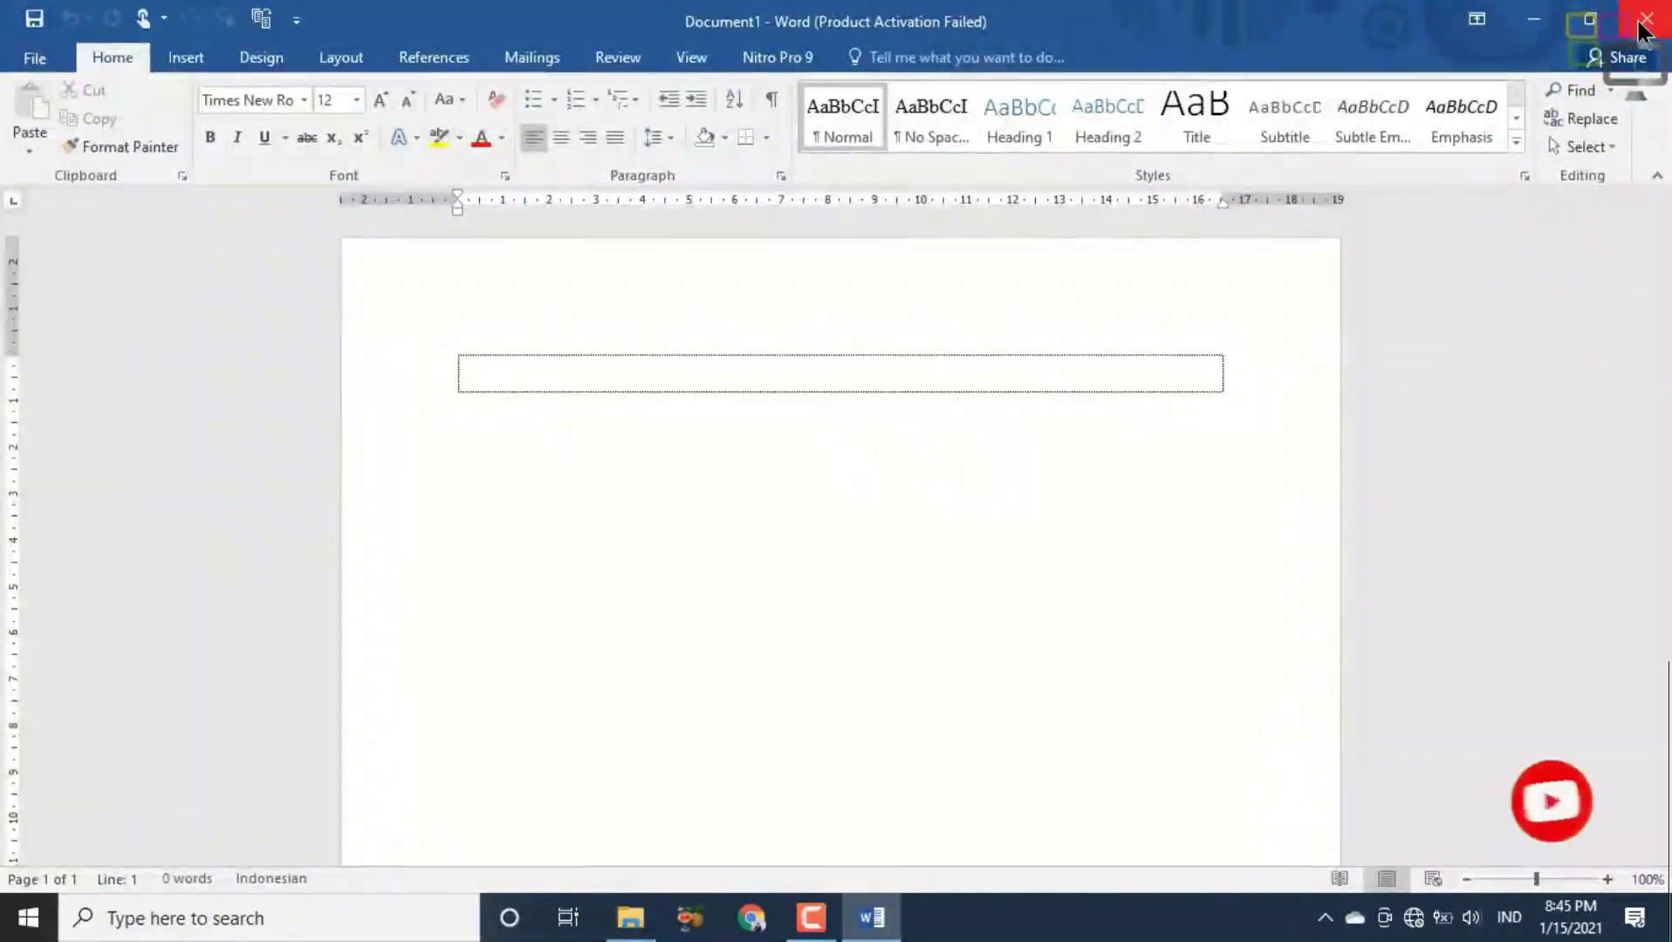
click(1647, 19)
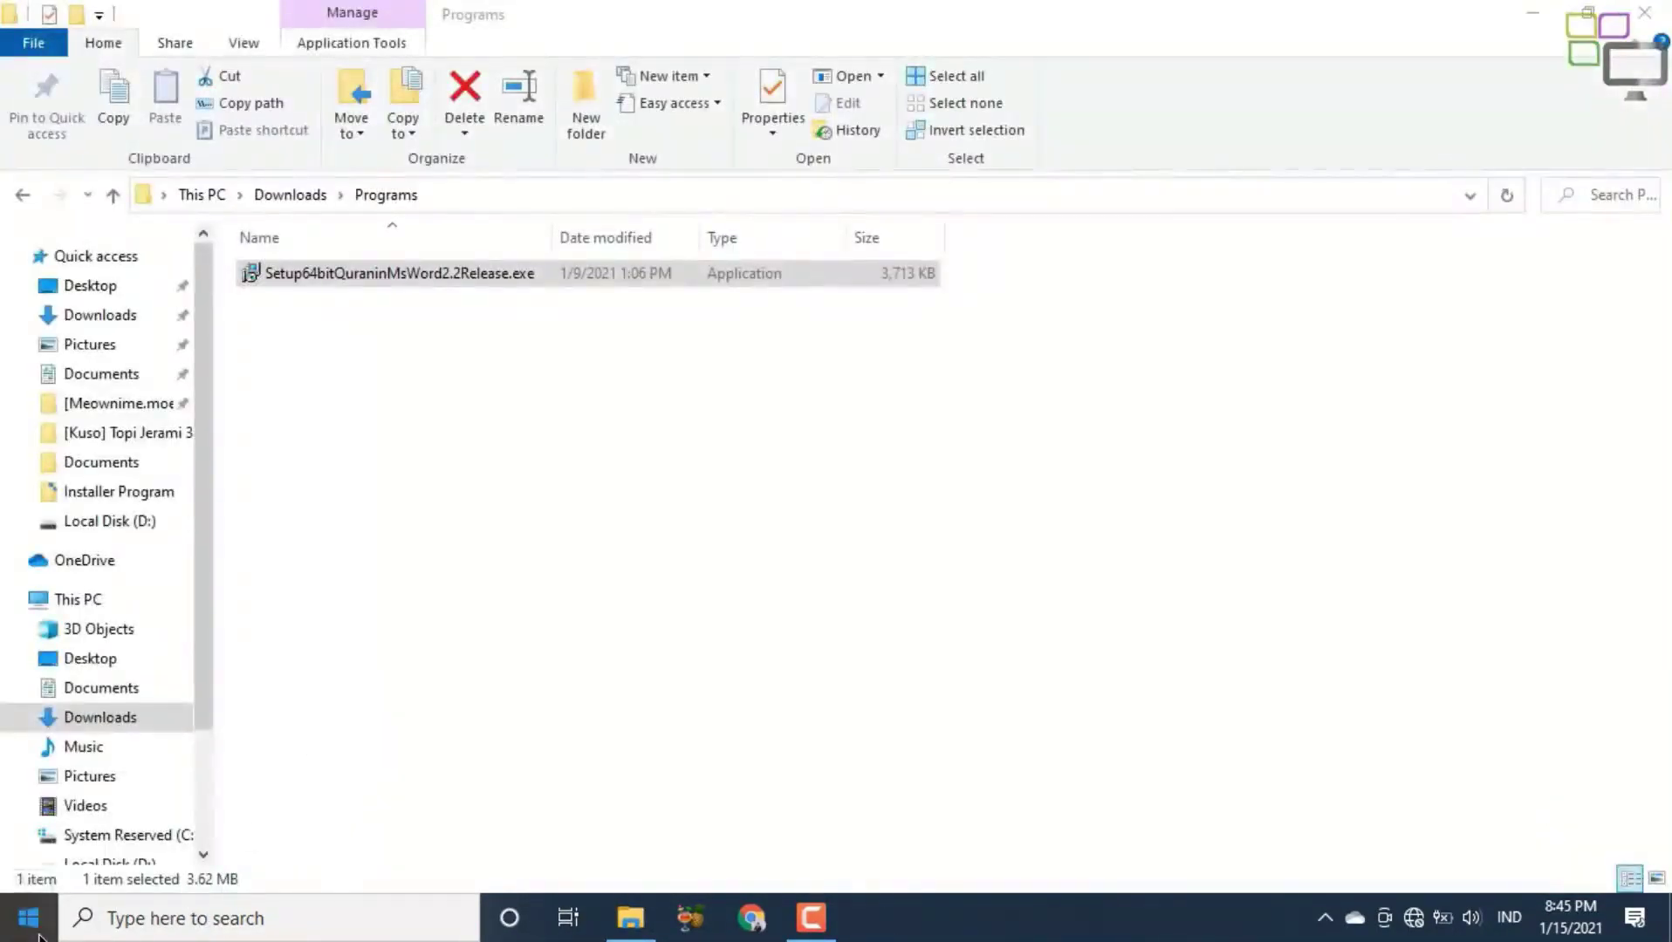
click(28, 918)
click(131, 740)
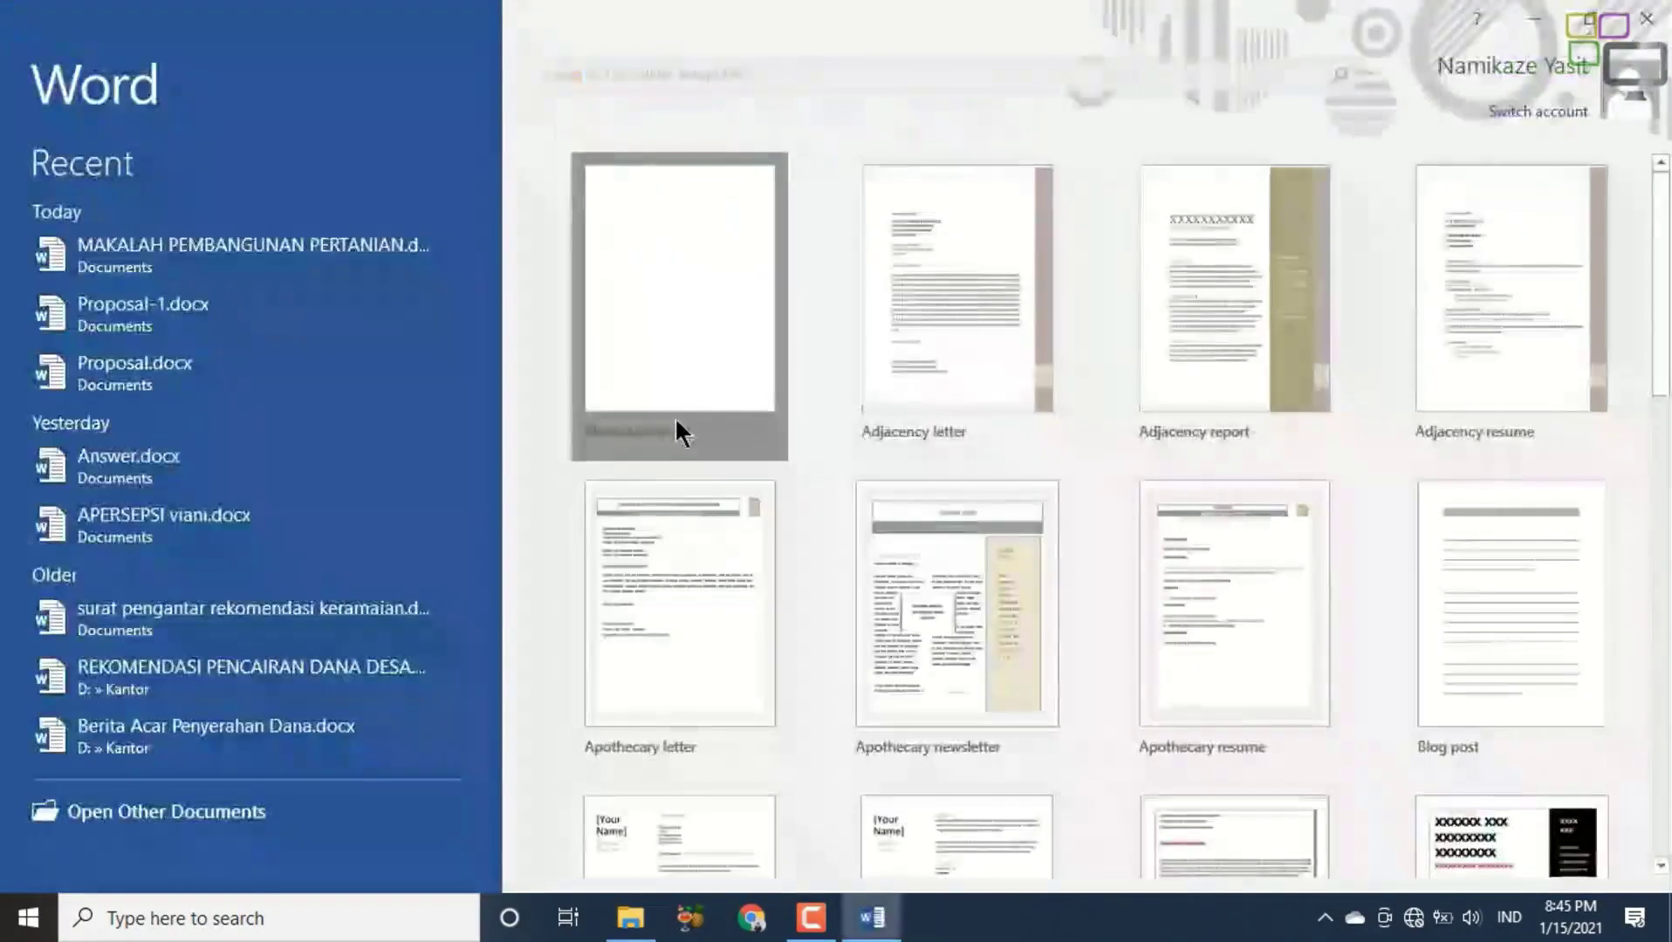
click(676, 431)
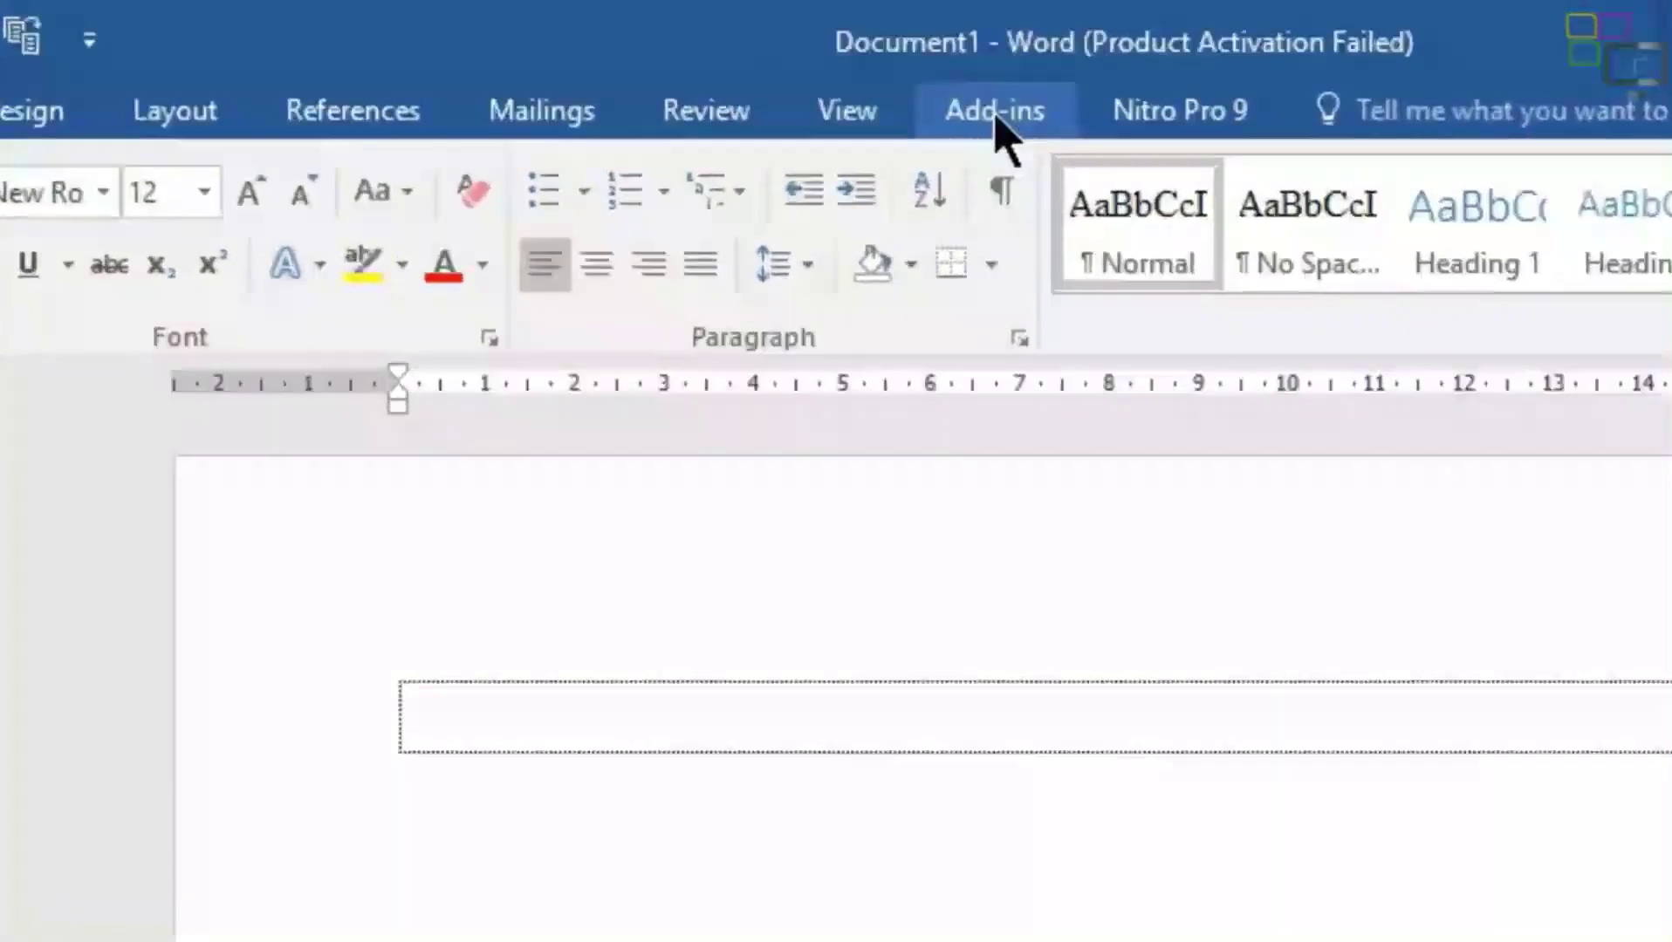
Step: Choose Add-ins > Al-Quran > Get Arabic or Translation of Al-Quran
click(767, 60)
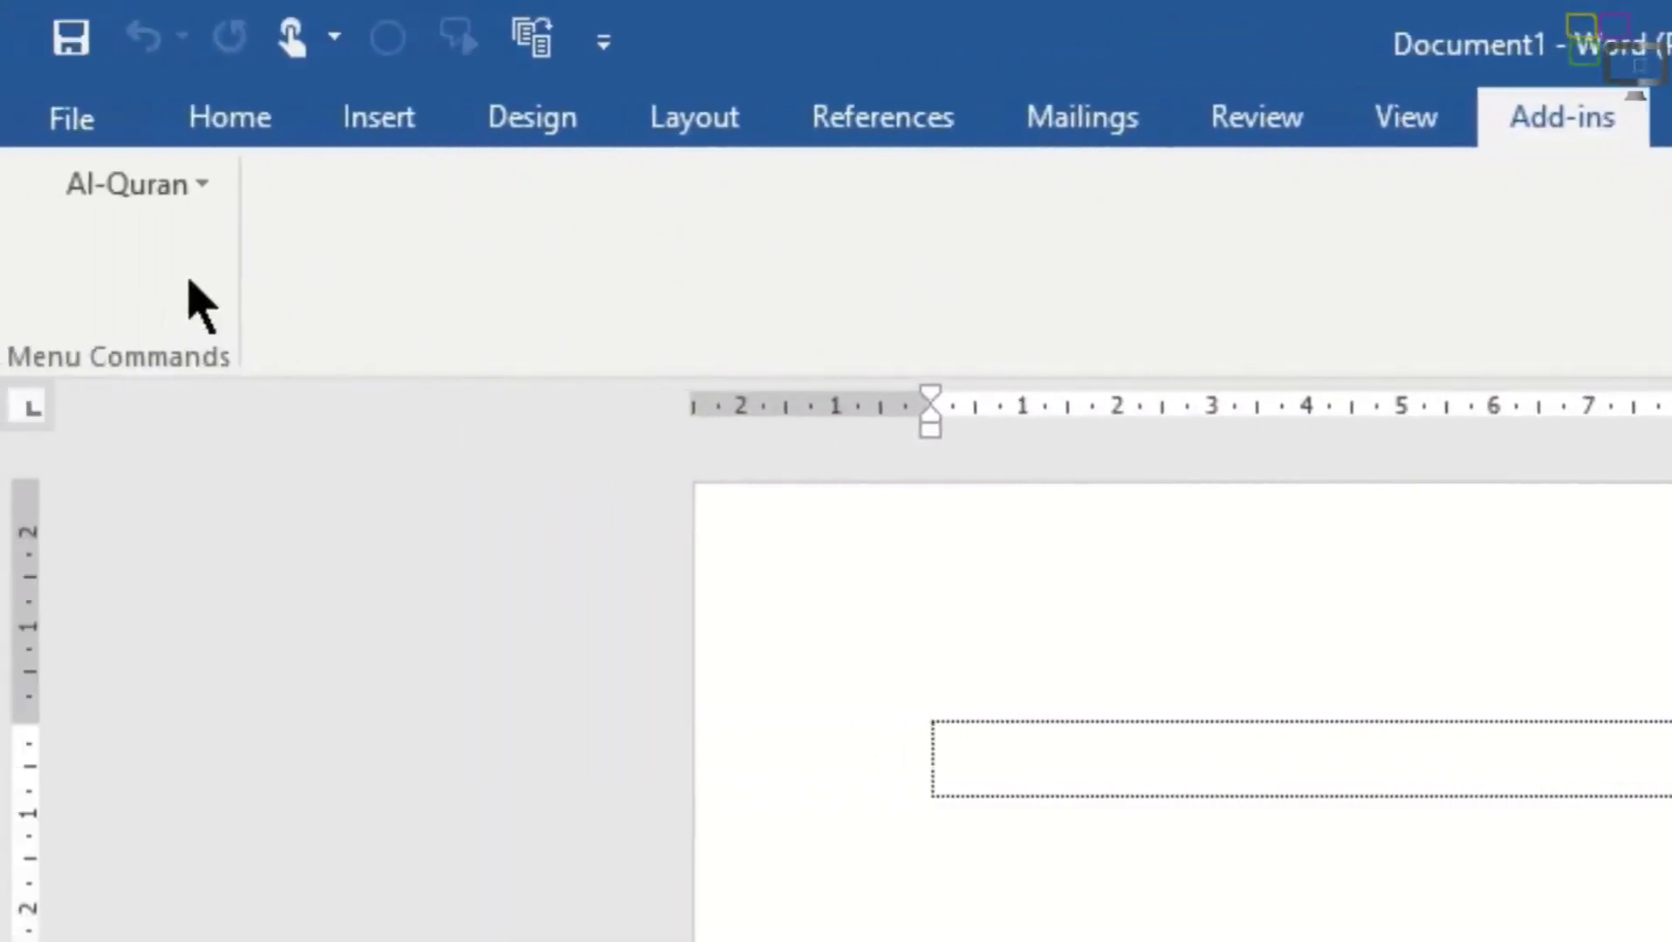
click(215, 208)
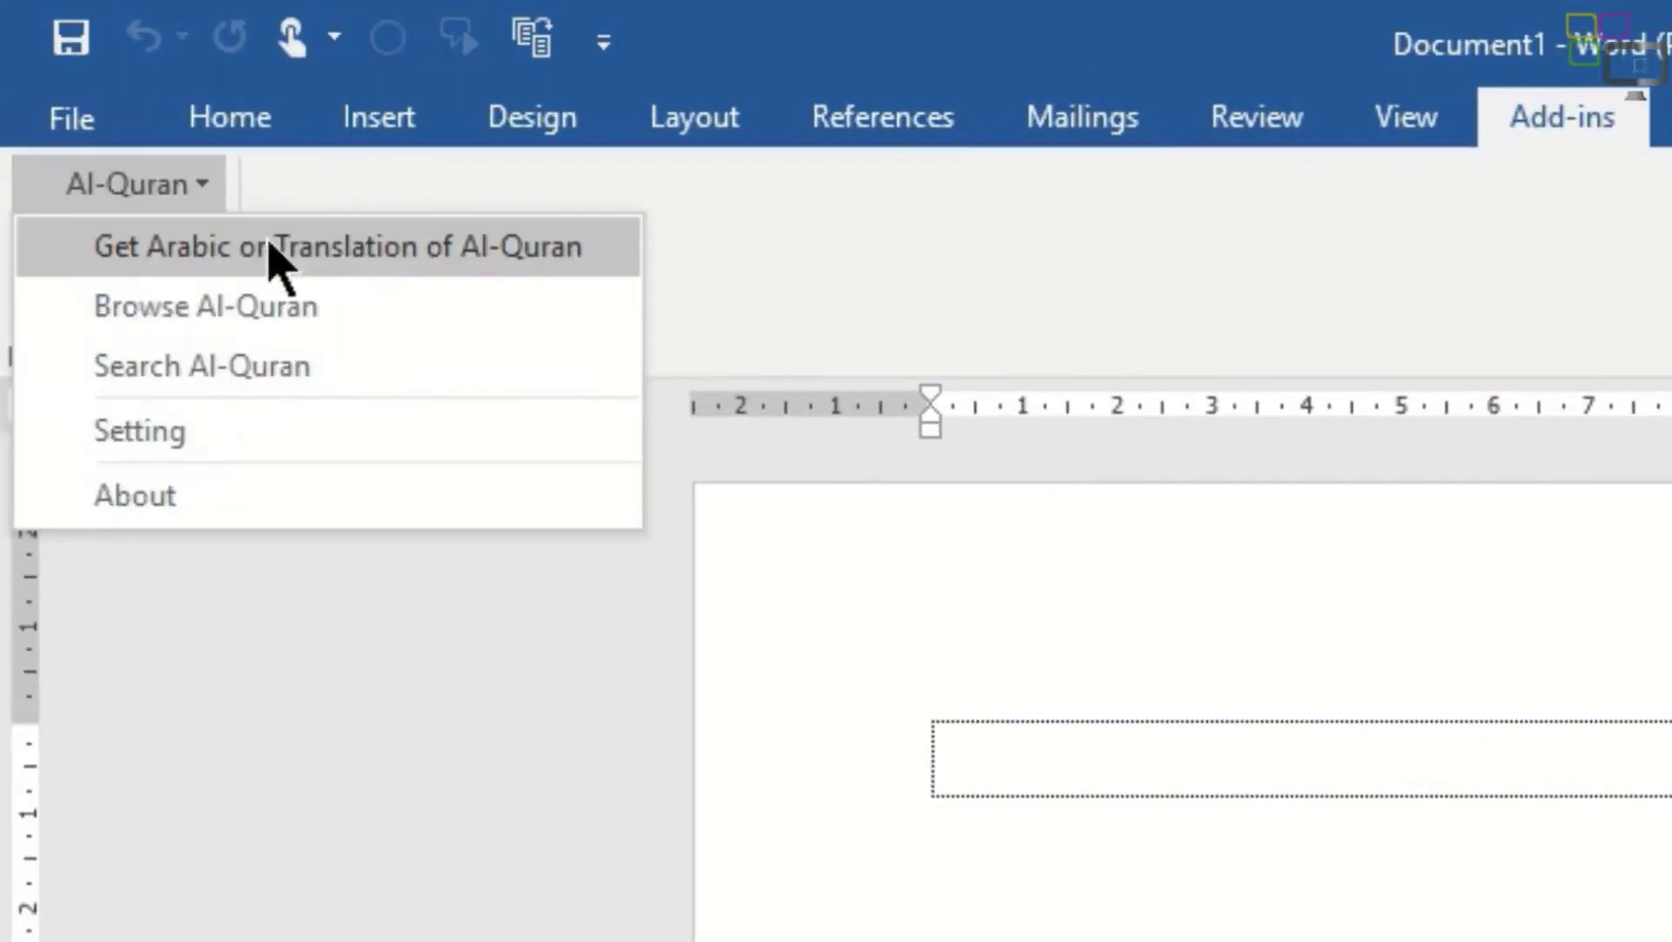
click(354, 253)
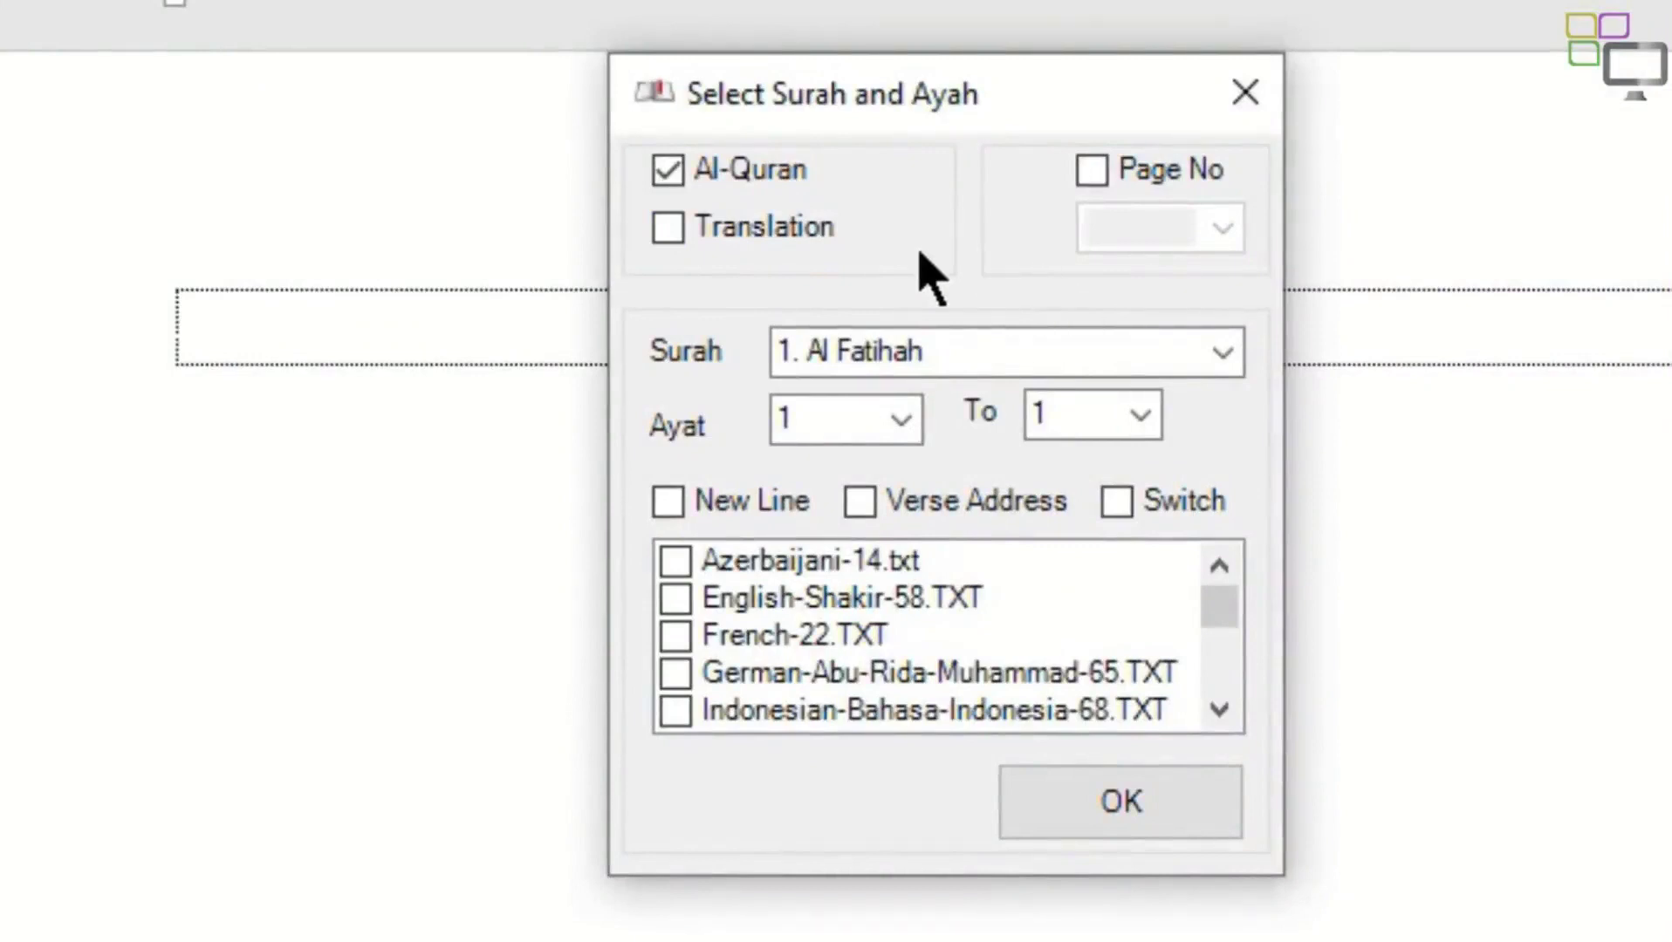
Step: Insert Al Fatihah ayat 2 to 4 with the Indonesian-Bahasa-Indonesia-68.TXT translation
click(732, 234)
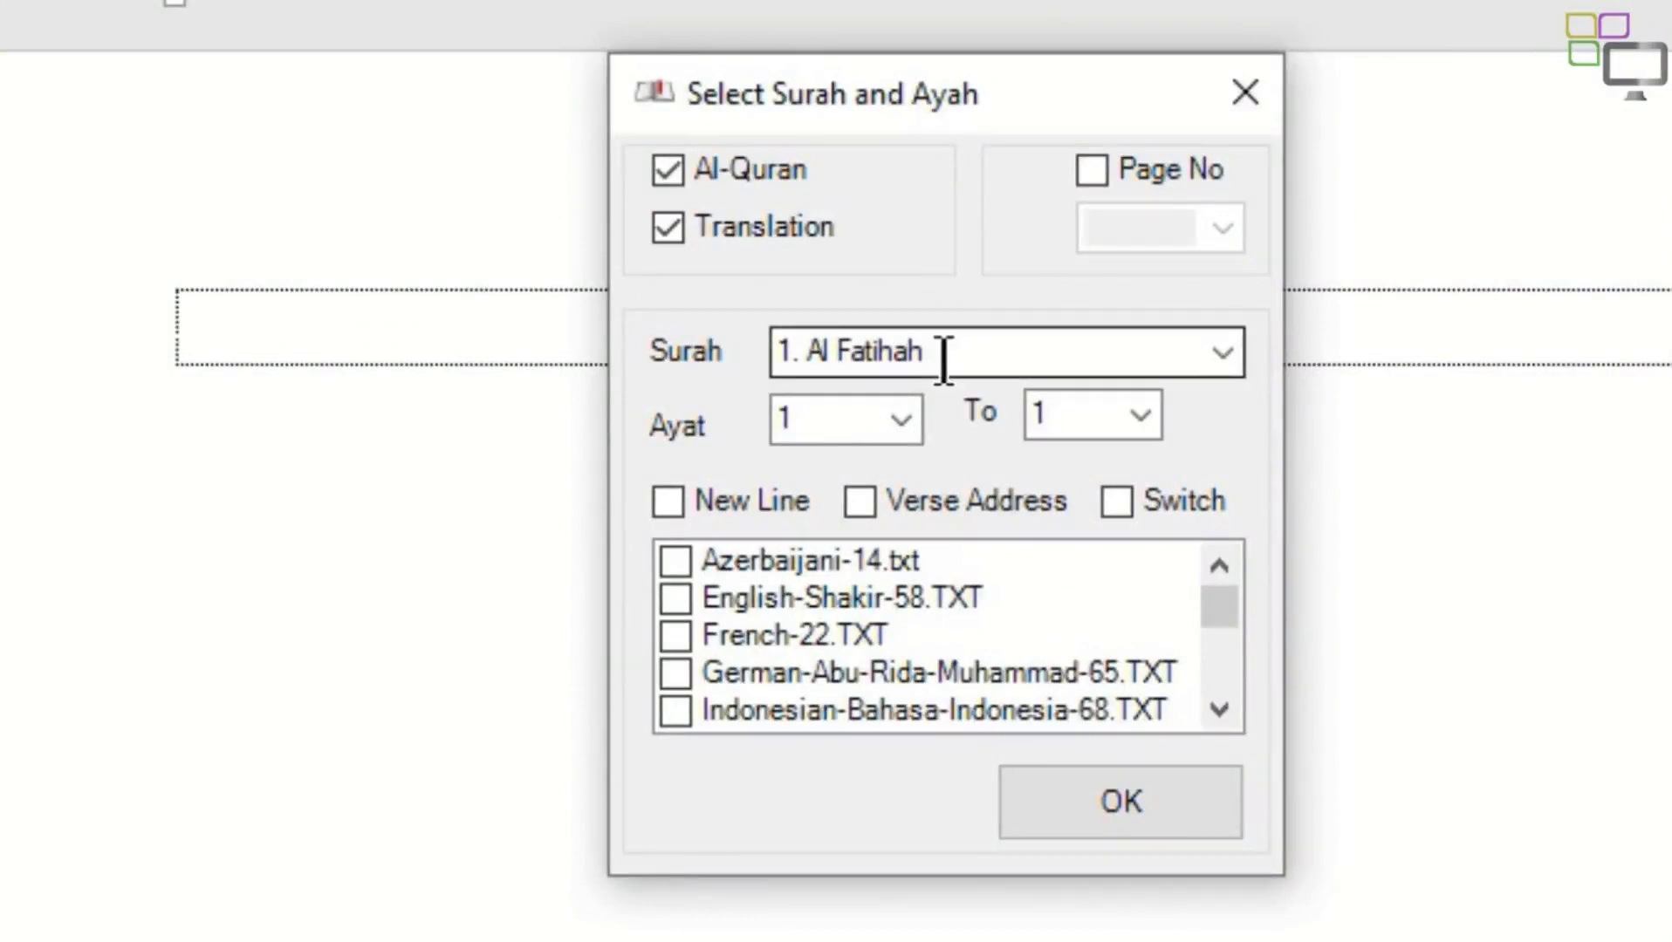
click(917, 425)
click(883, 494)
key(Tab)
text(4)
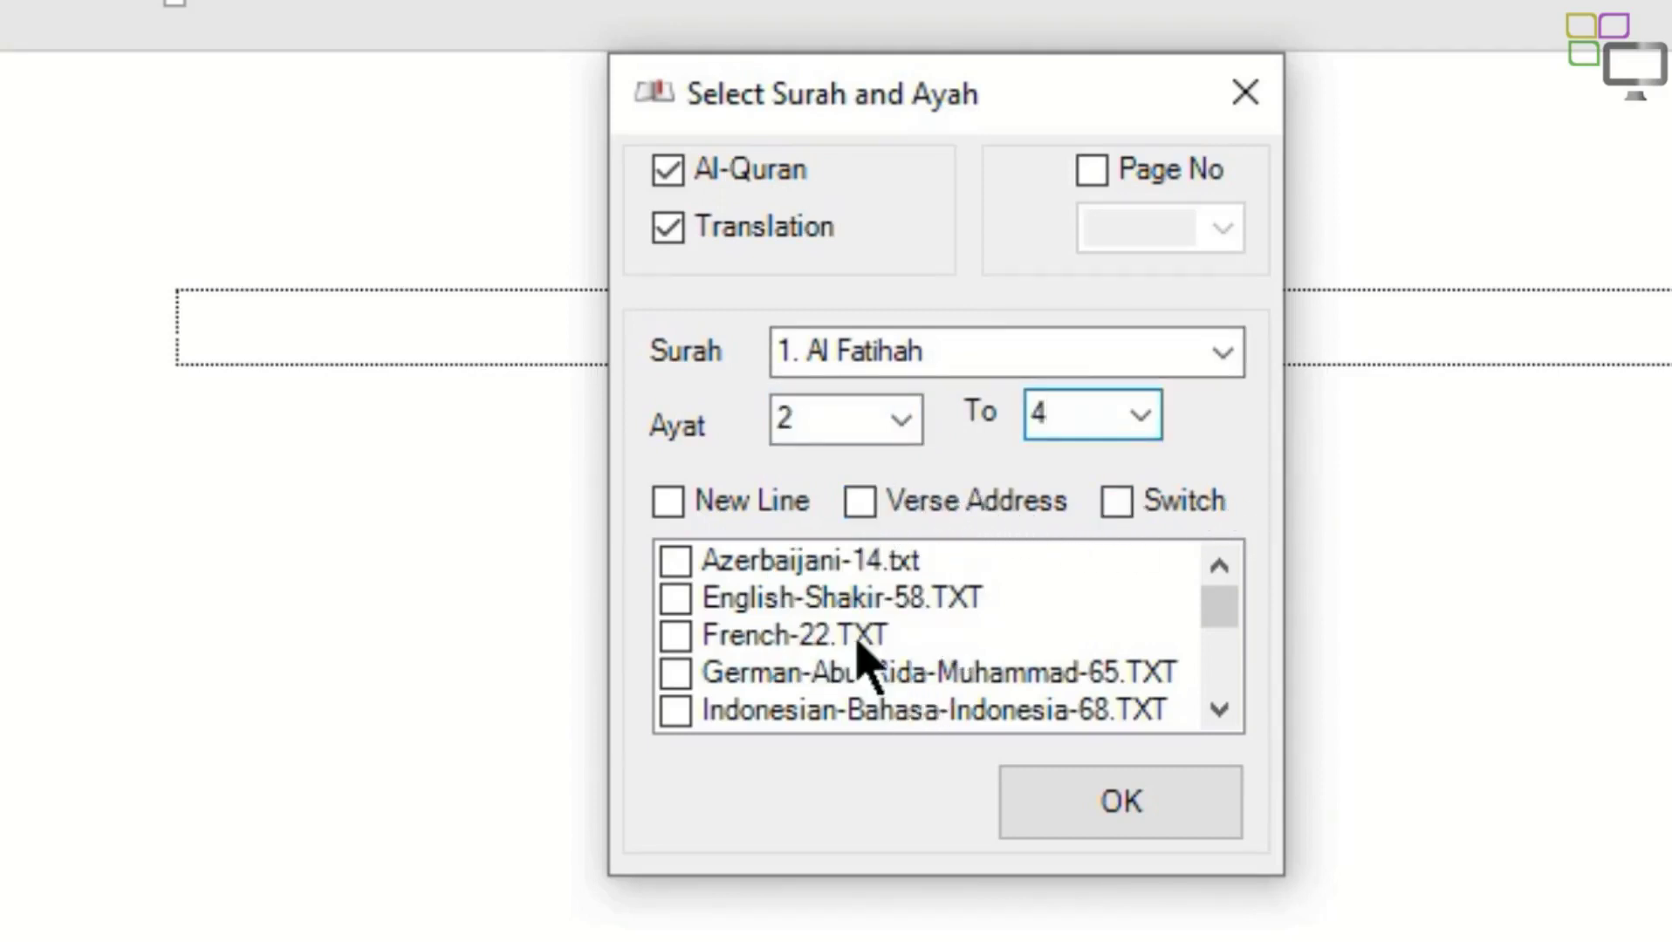
scroll(860, 663, down, 1)
click(728, 602)
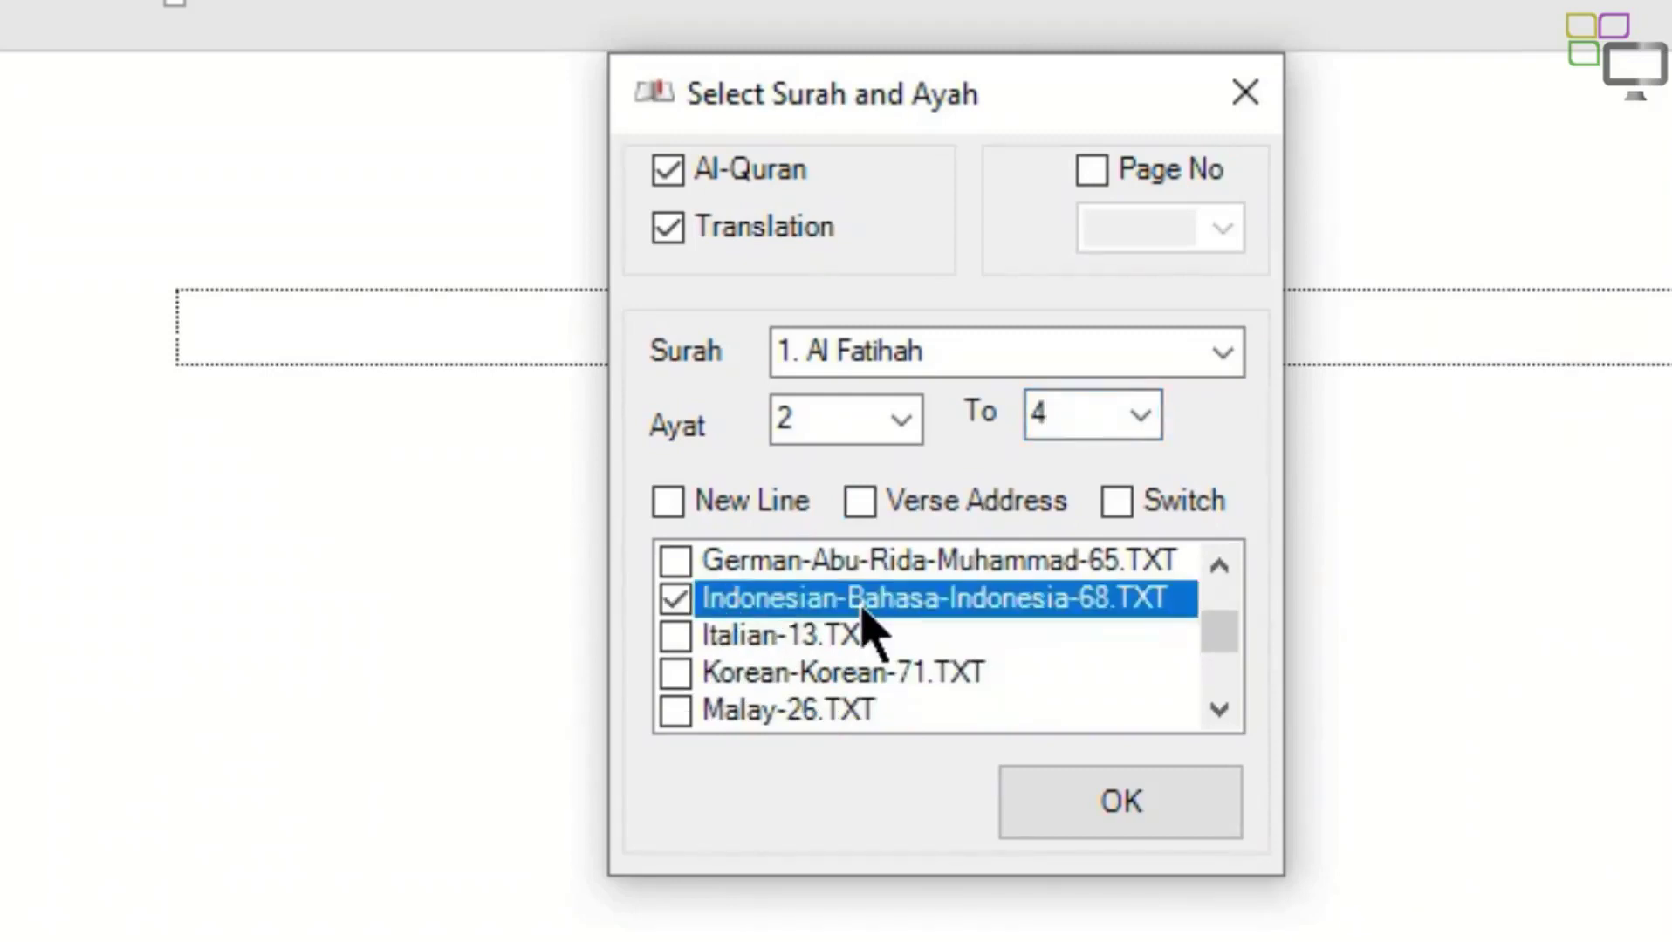
click(1016, 796)
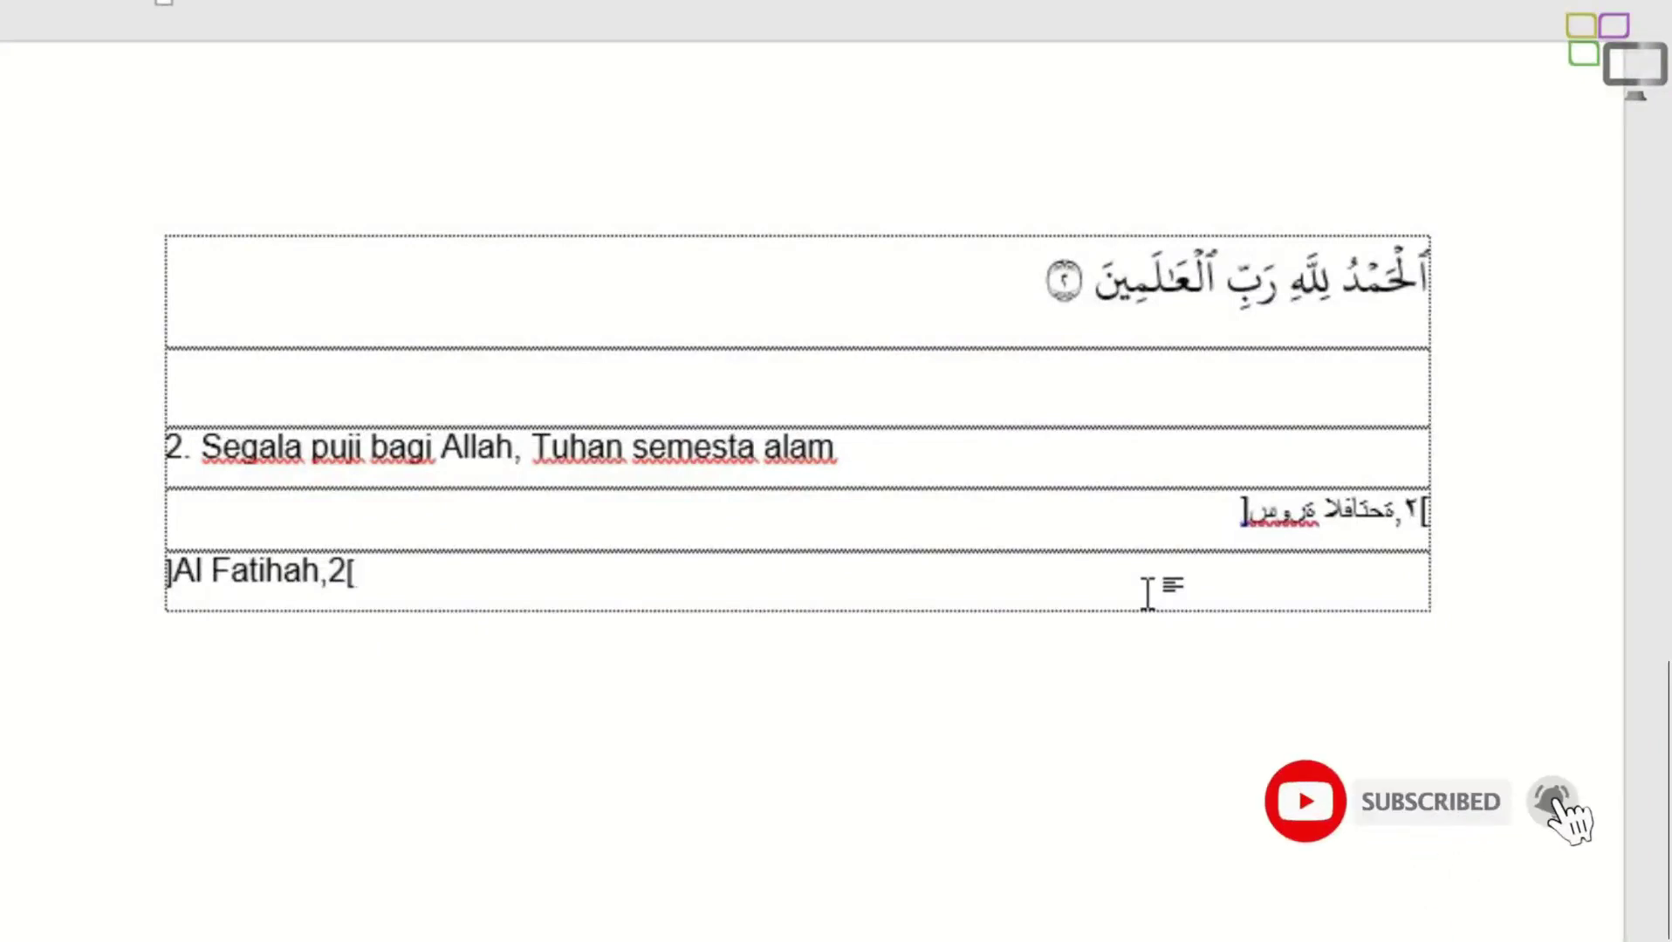
Step: Add three empty rows below the Al Fatihah,2 reference in the table
key(Tab)
key(Tab)
key(Tab)
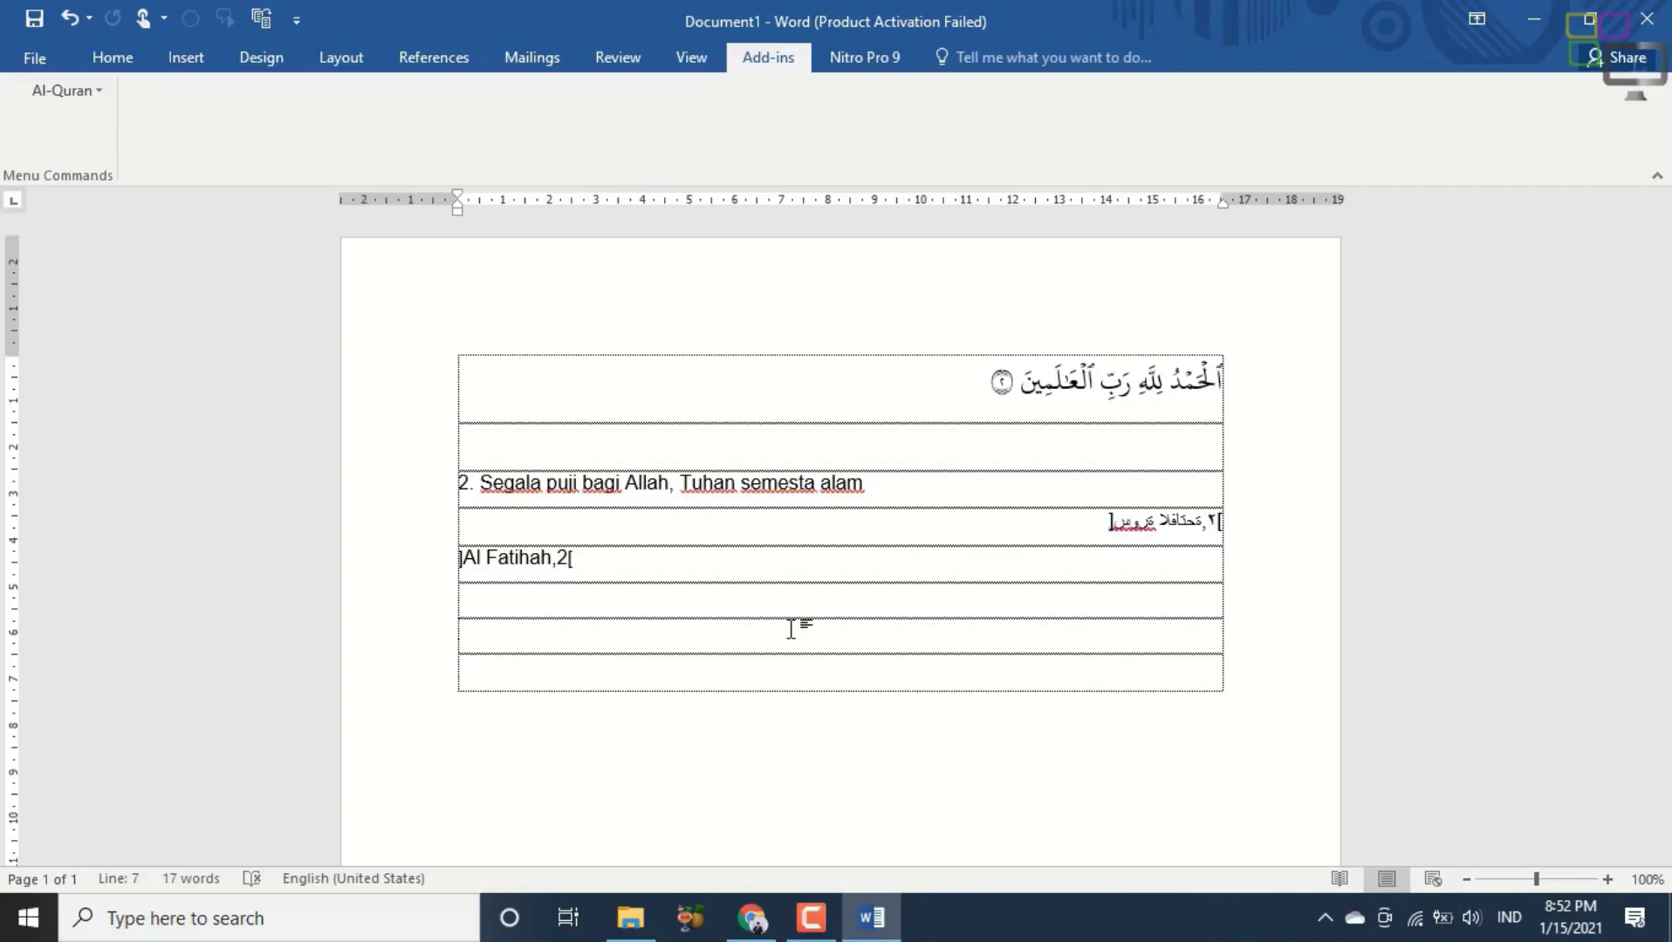
Step: Switch to Chrome and go to tafsirq.com
click(752, 921)
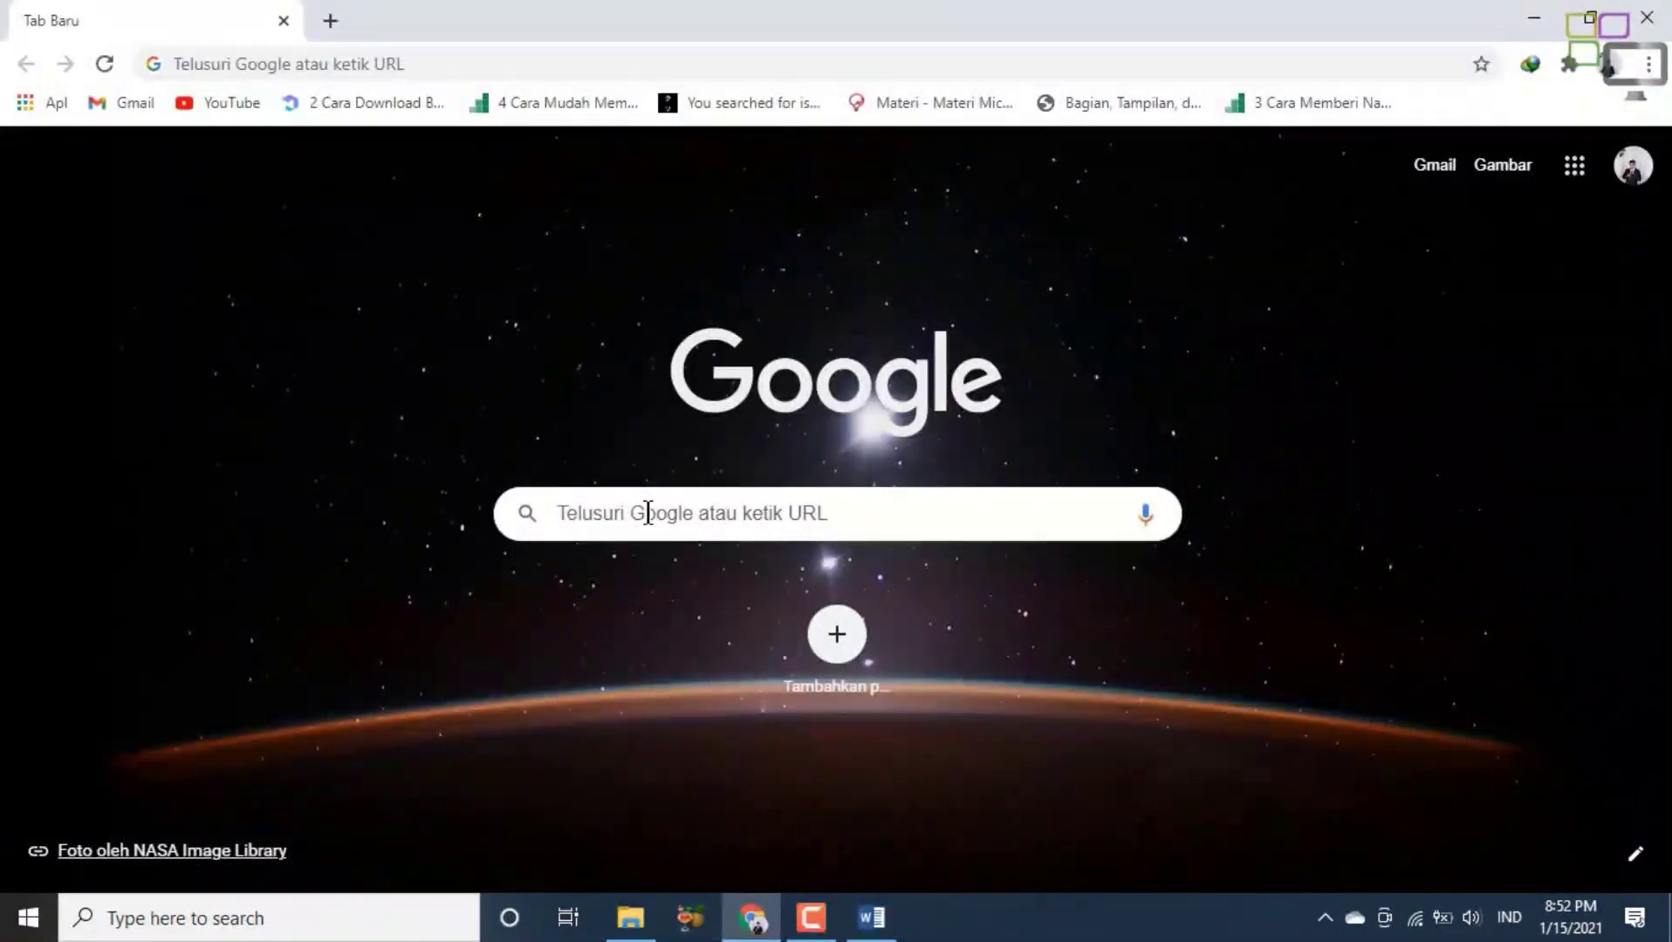
click(648, 513)
text(tafsirq.com)
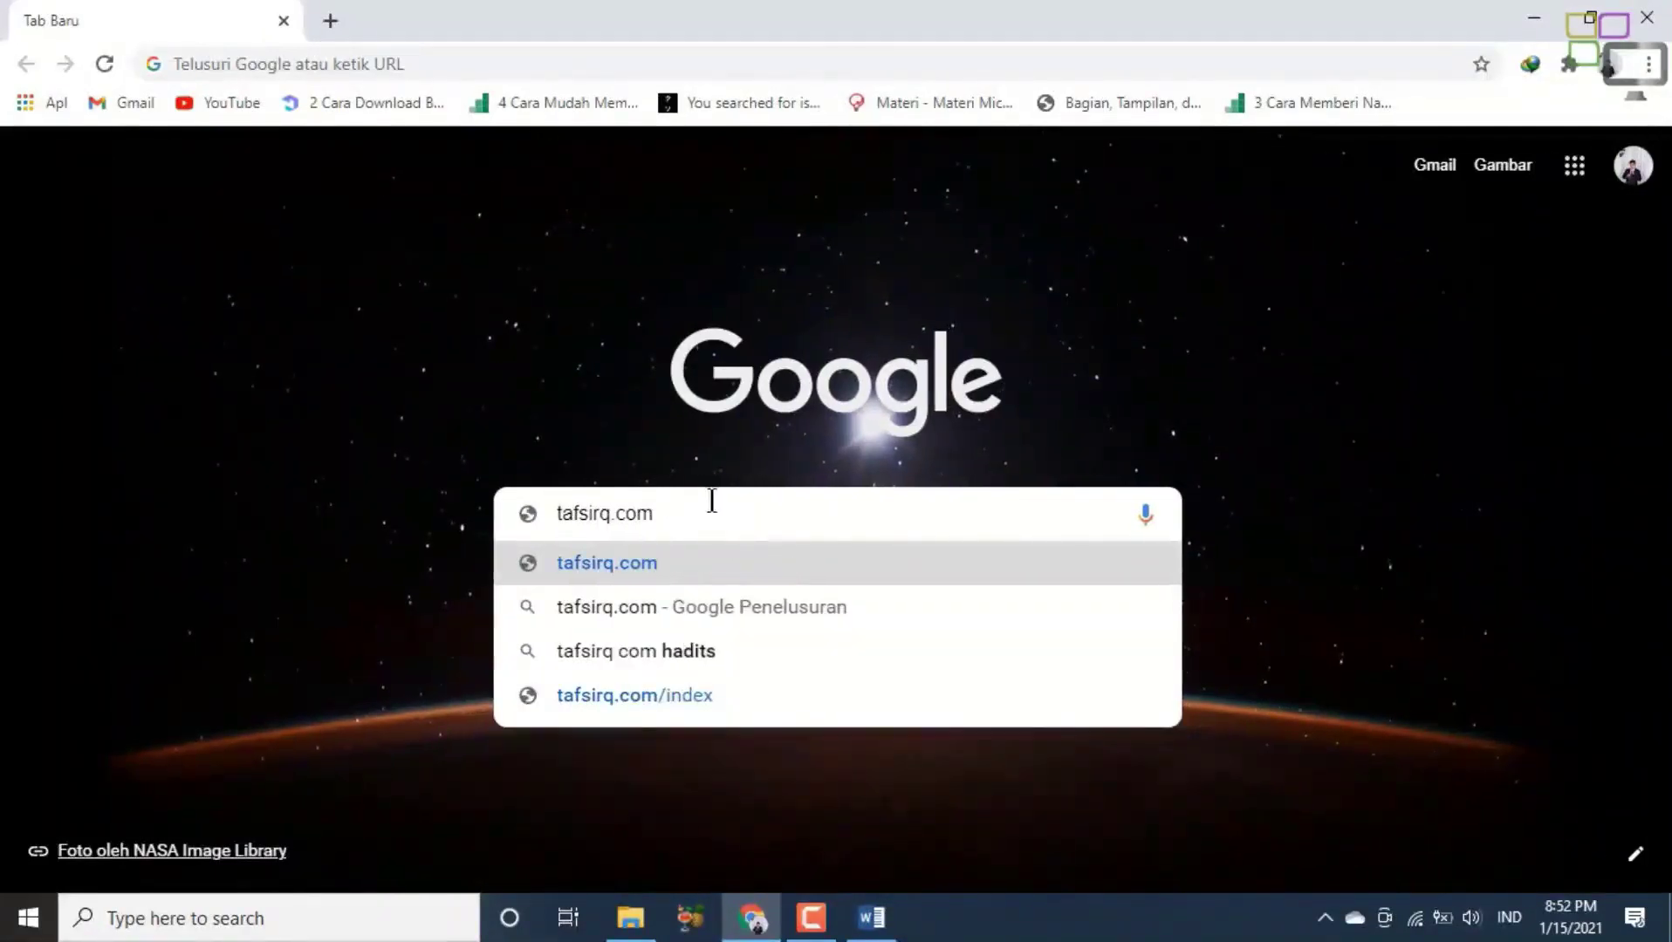
key(Return)
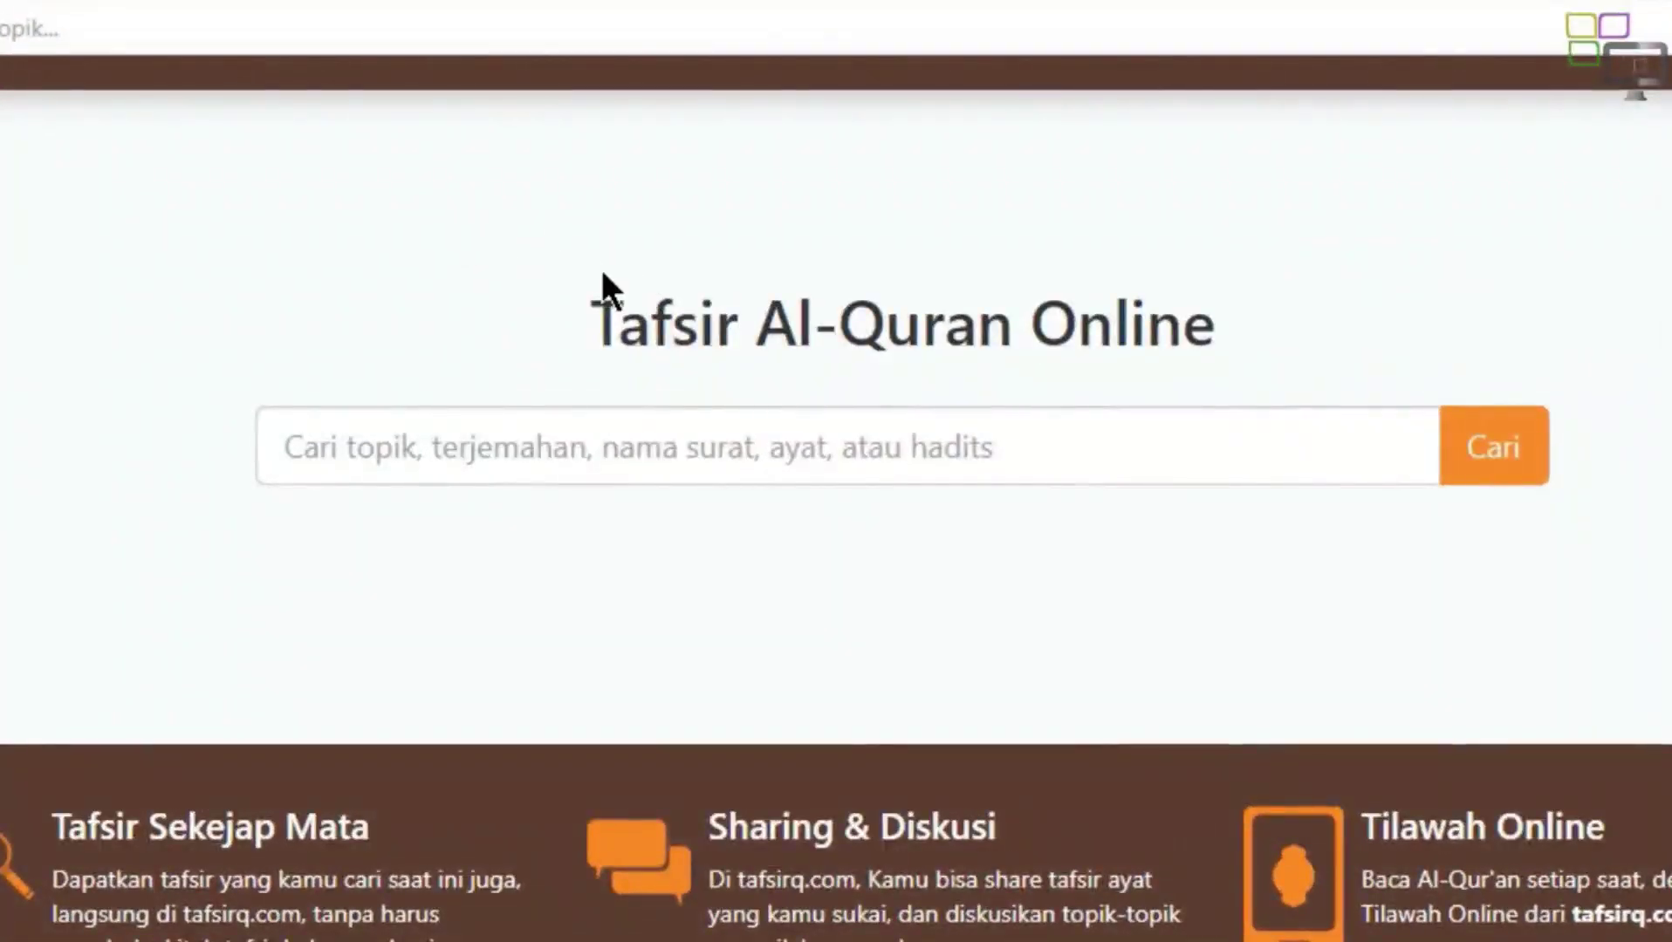
Step: Search tafsirq.com for 'alfatihah ayat 3' and open the Surat Al-Fatihah Ayat 3 page
click(906, 454)
text(alfatihah ayat 3)
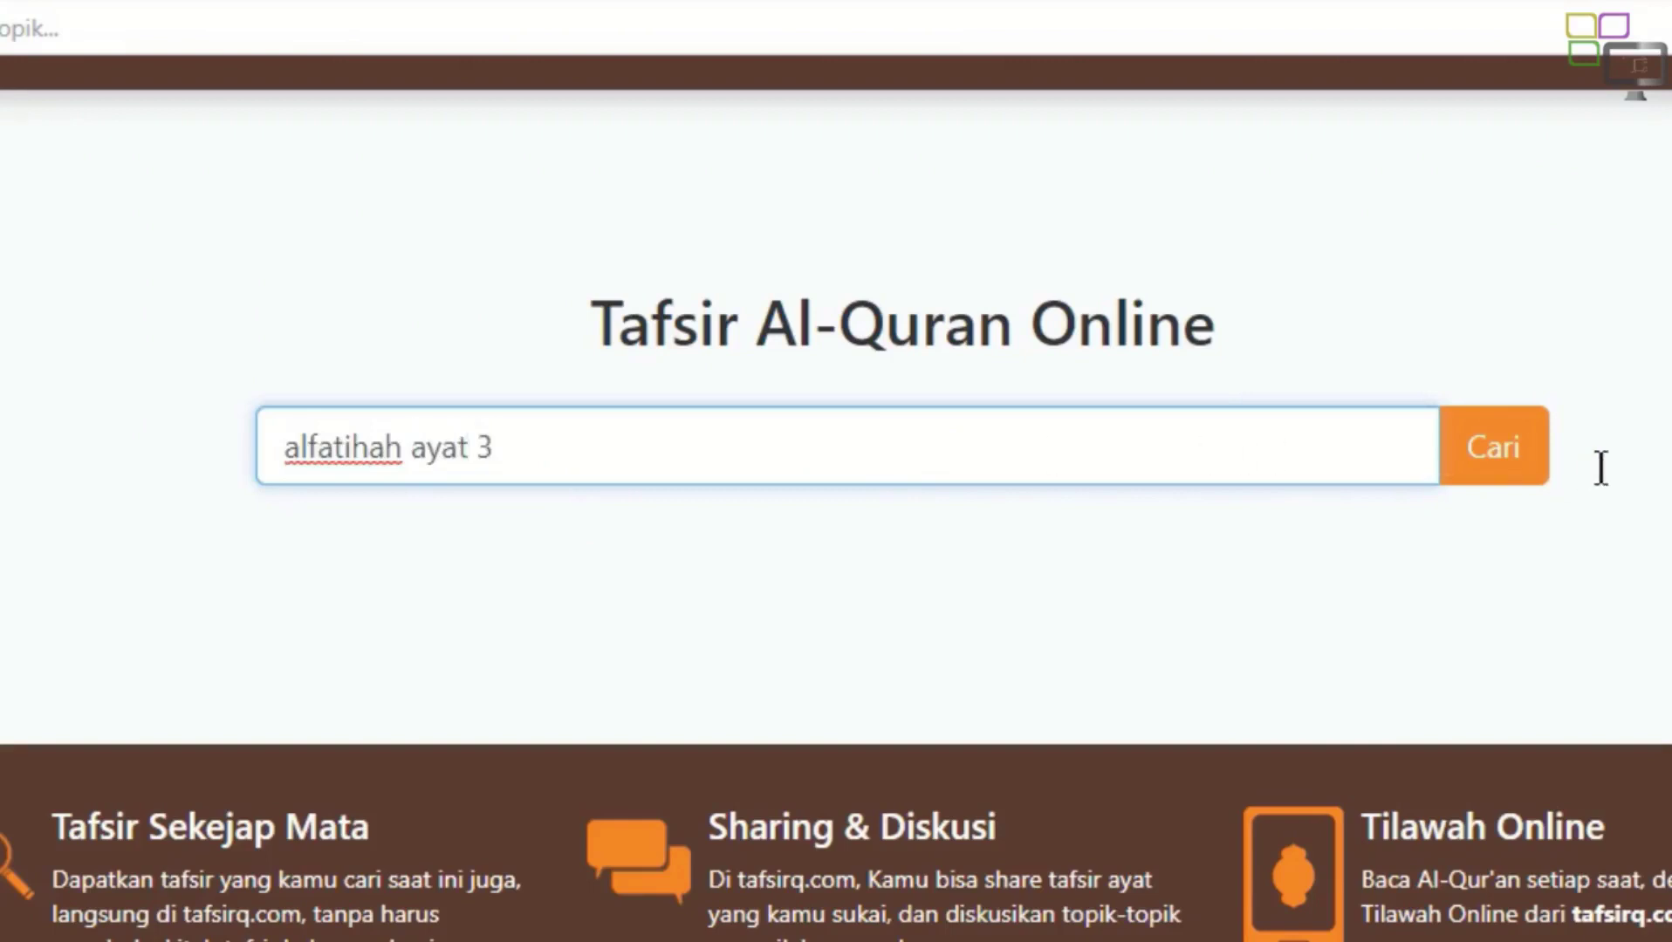
click(1519, 465)
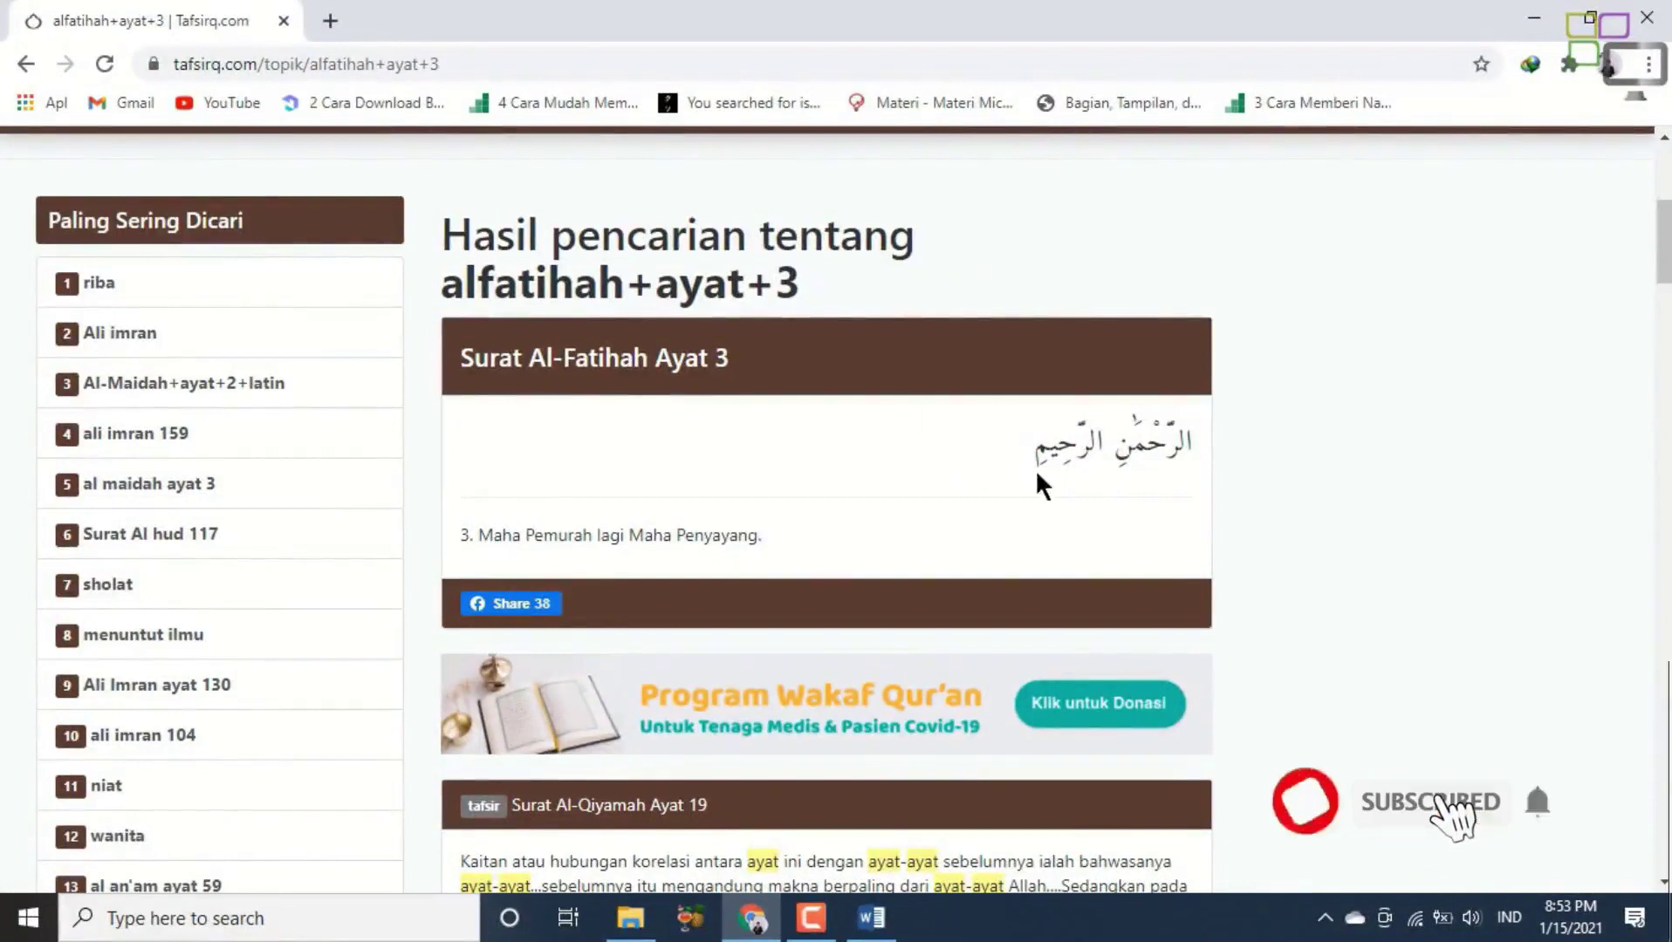
click(691, 373)
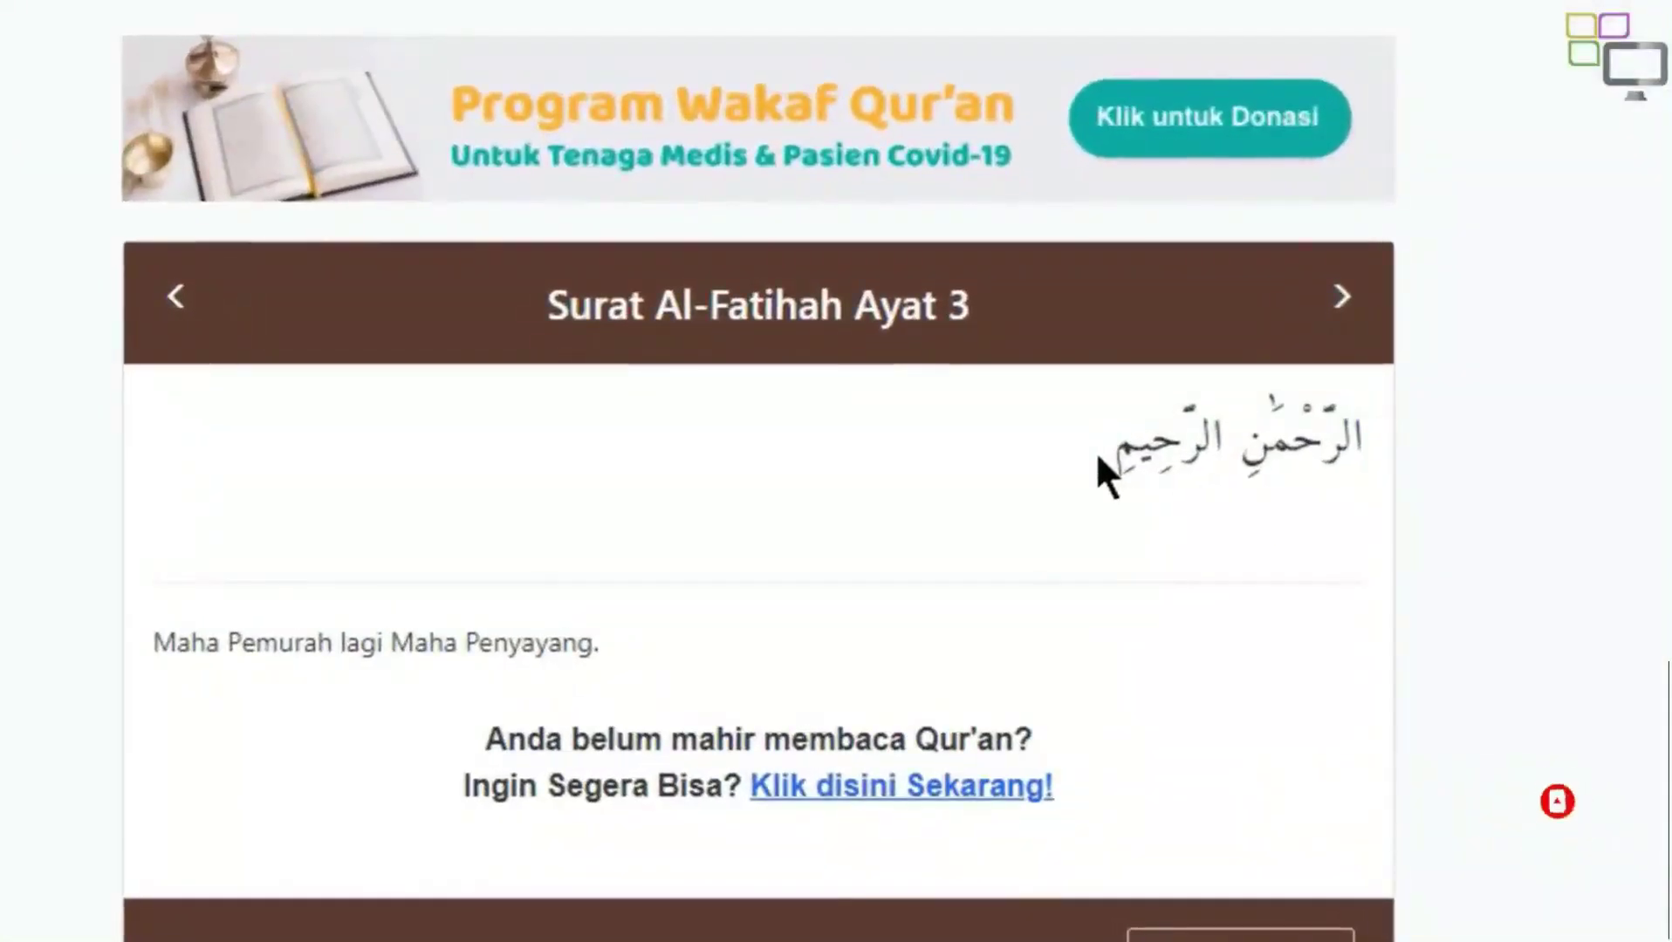
Step: Copy the Arabic text of Ayat 3 and return to the Word document
drag(1107, 453, 1370, 486)
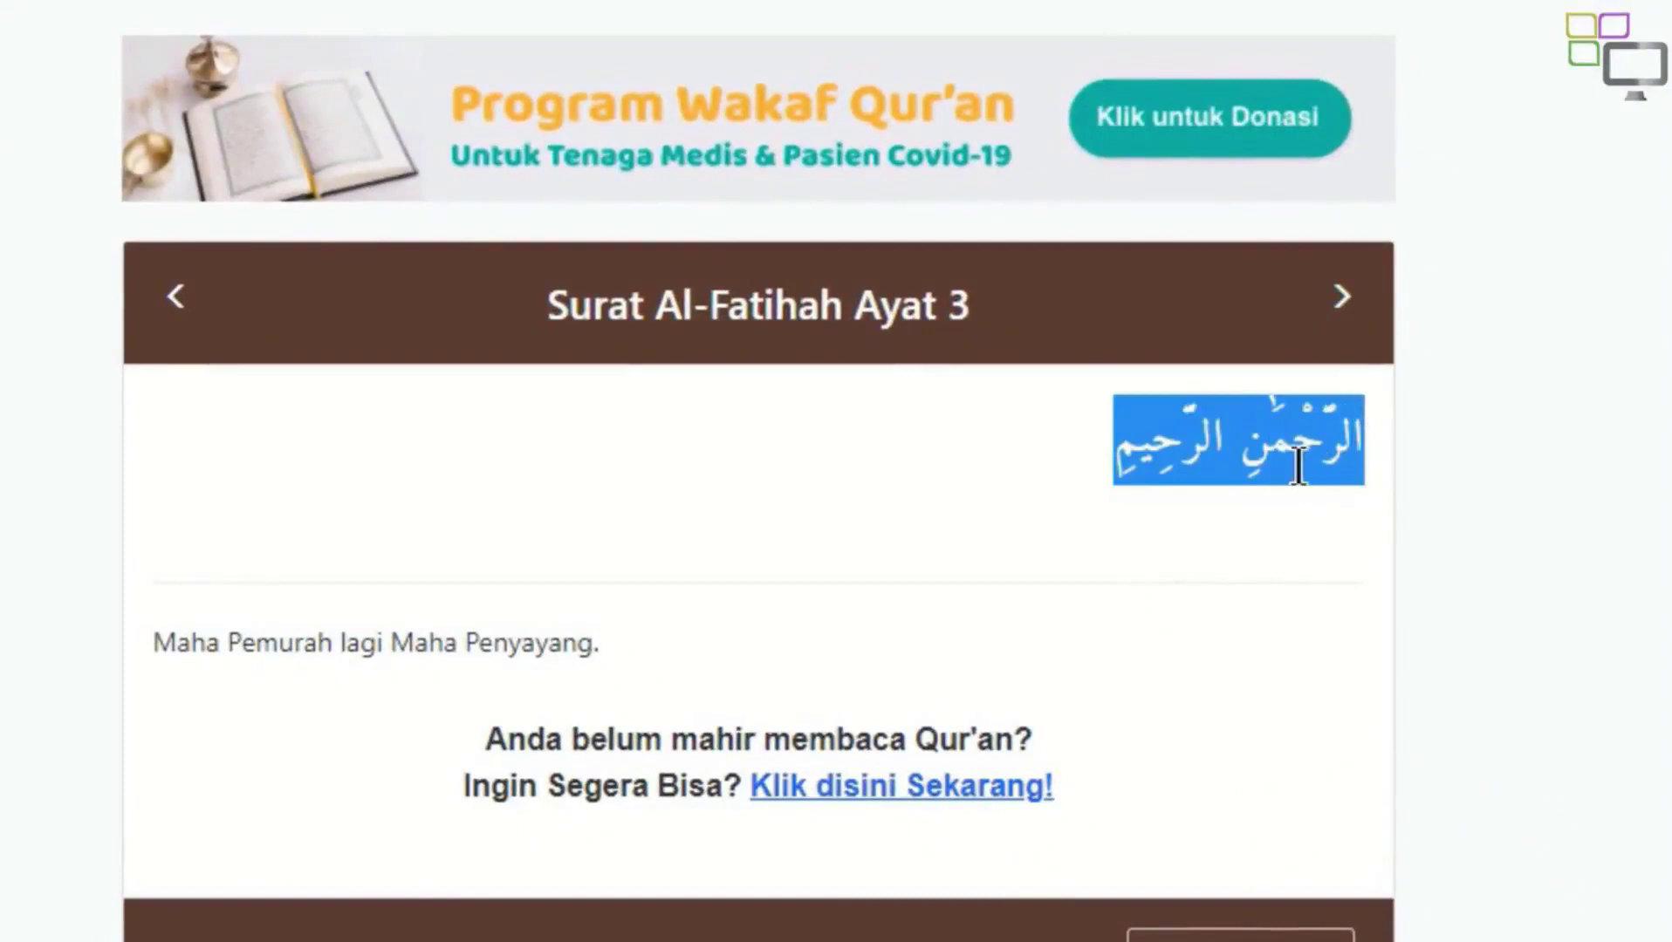
right_click(1217, 454)
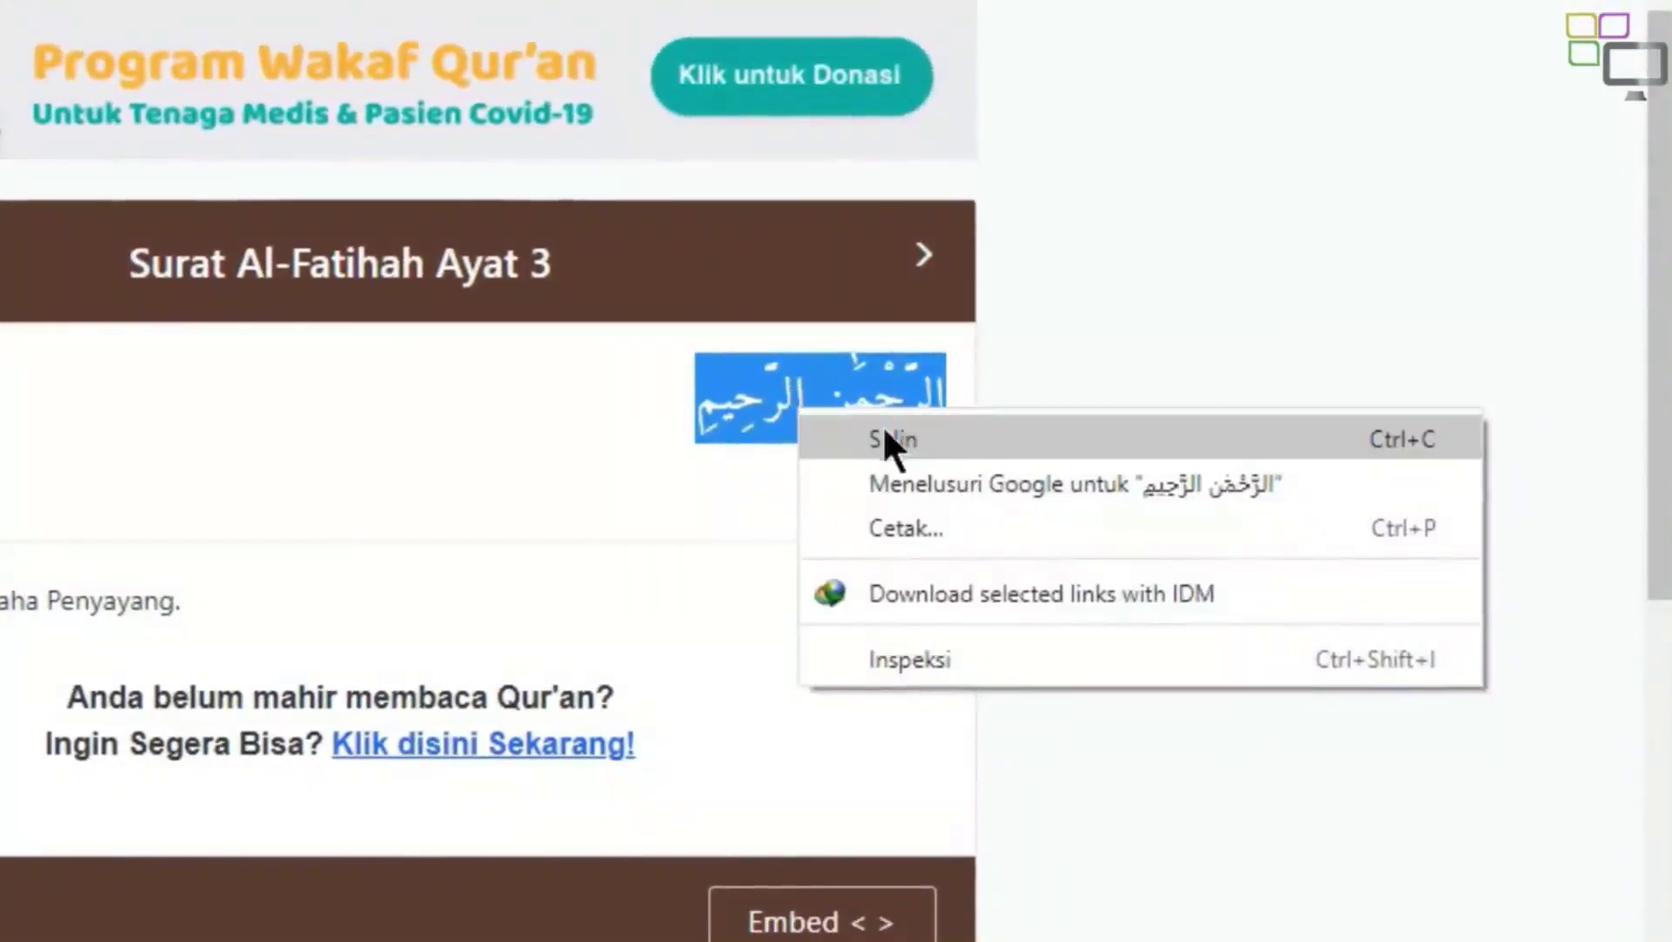
click(939, 437)
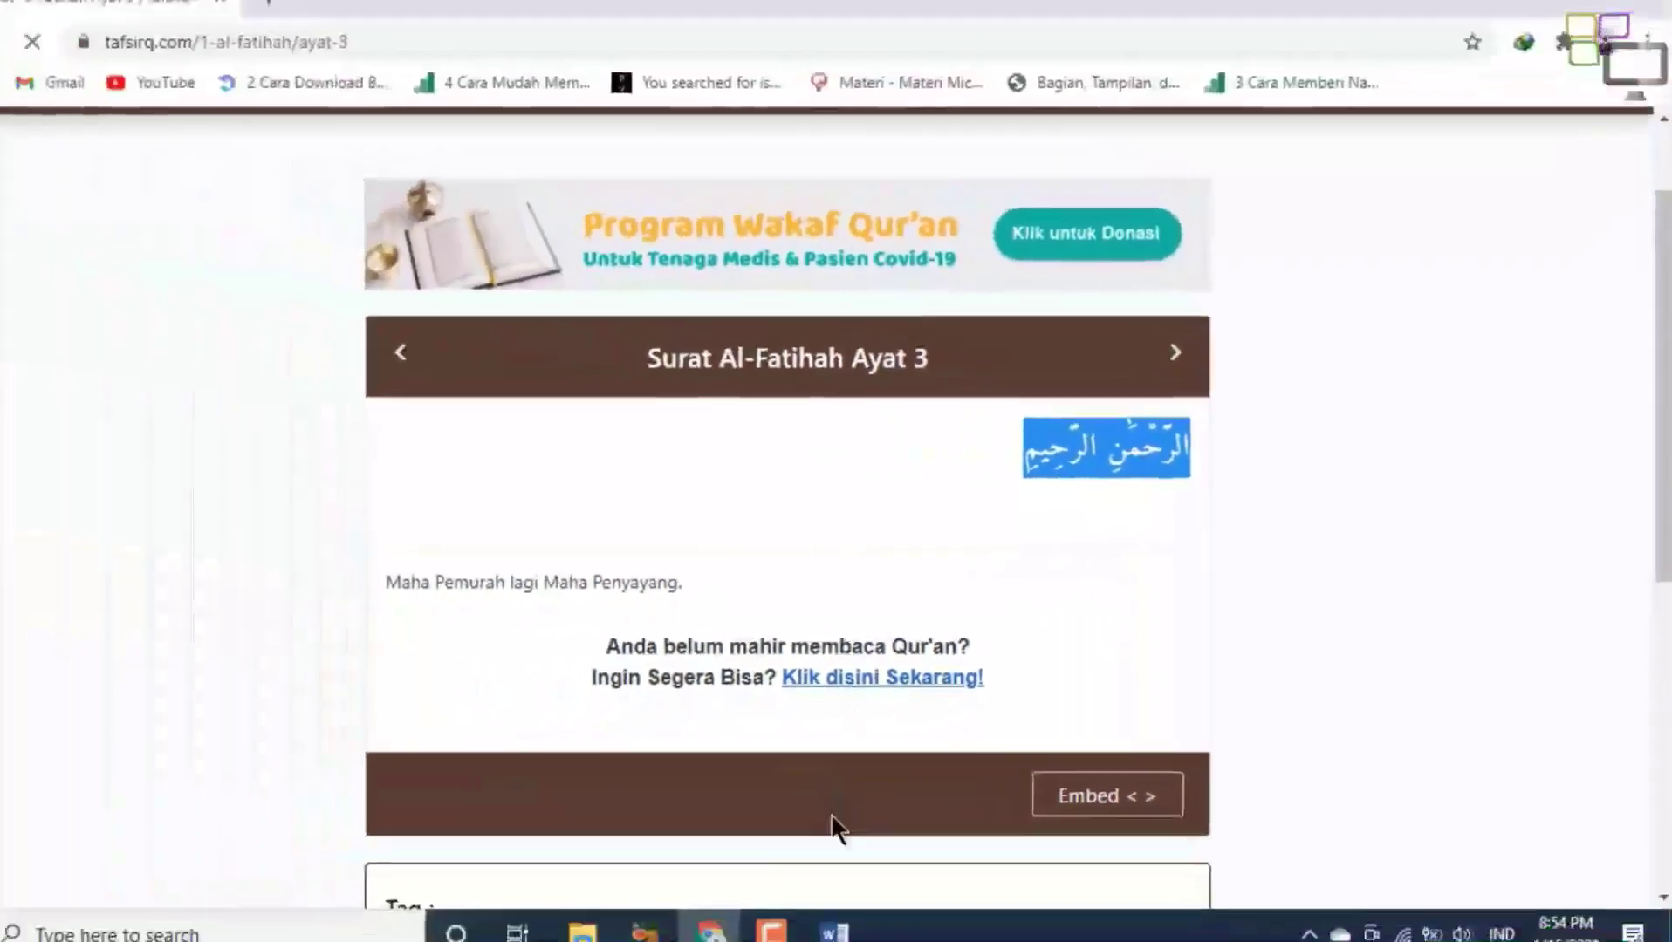
click(870, 920)
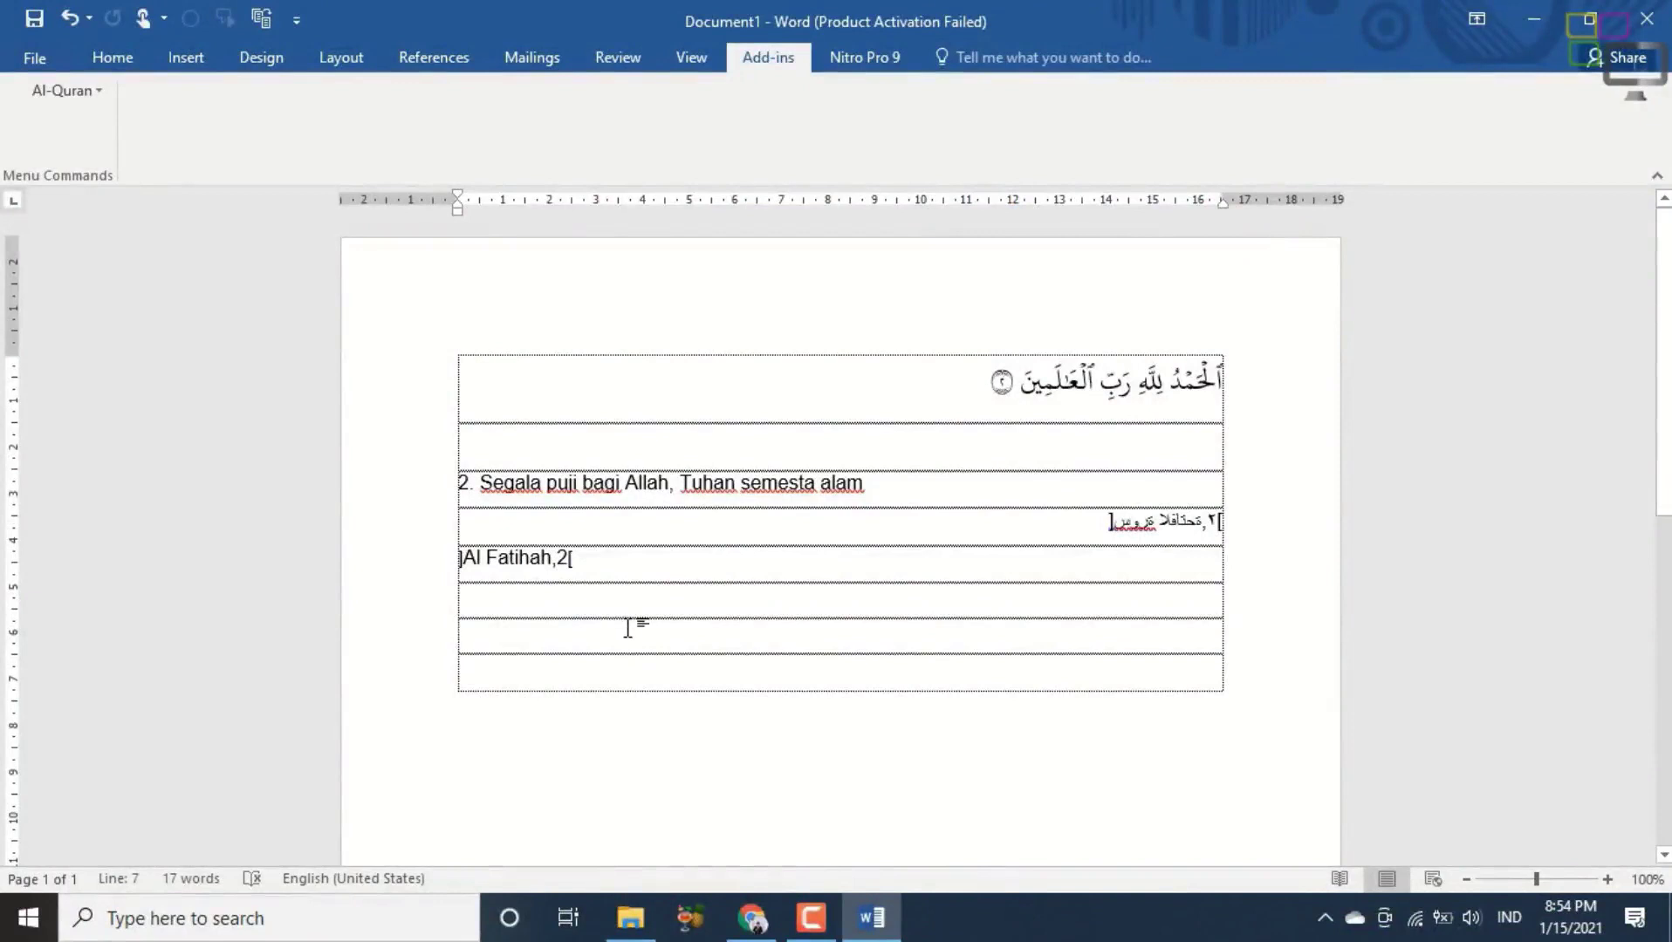
Step: Paste the Ayat 3 Arabic text into an empty row and again into the last table row
key(ctrl+v)
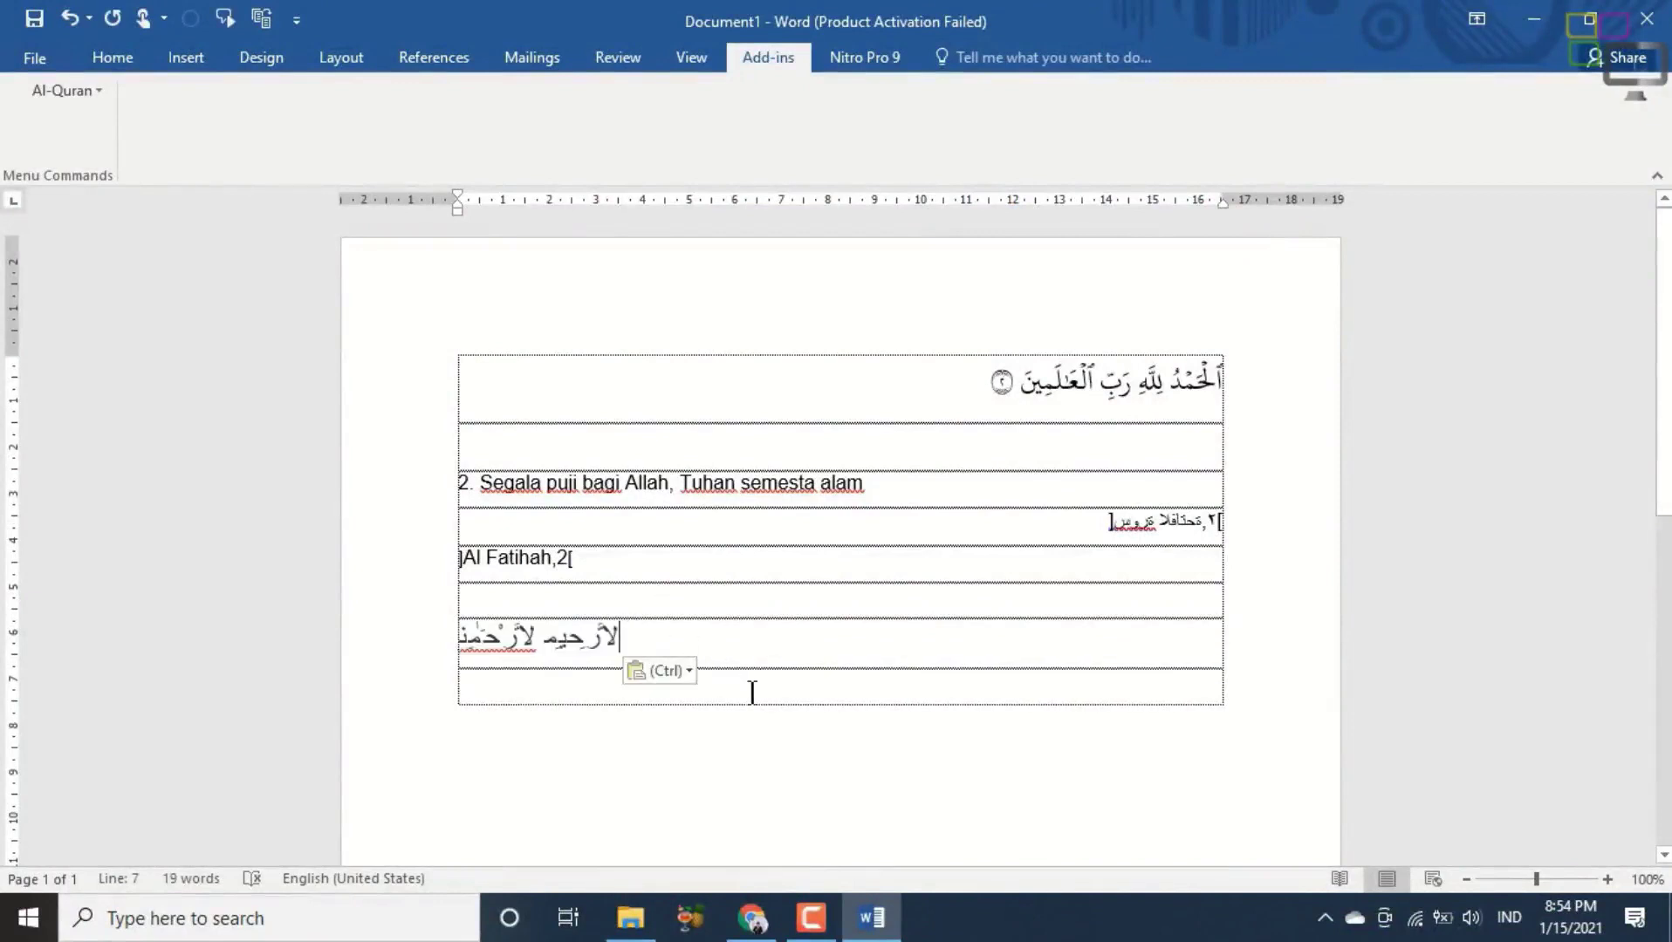
click(752, 691)
right_click(752, 689)
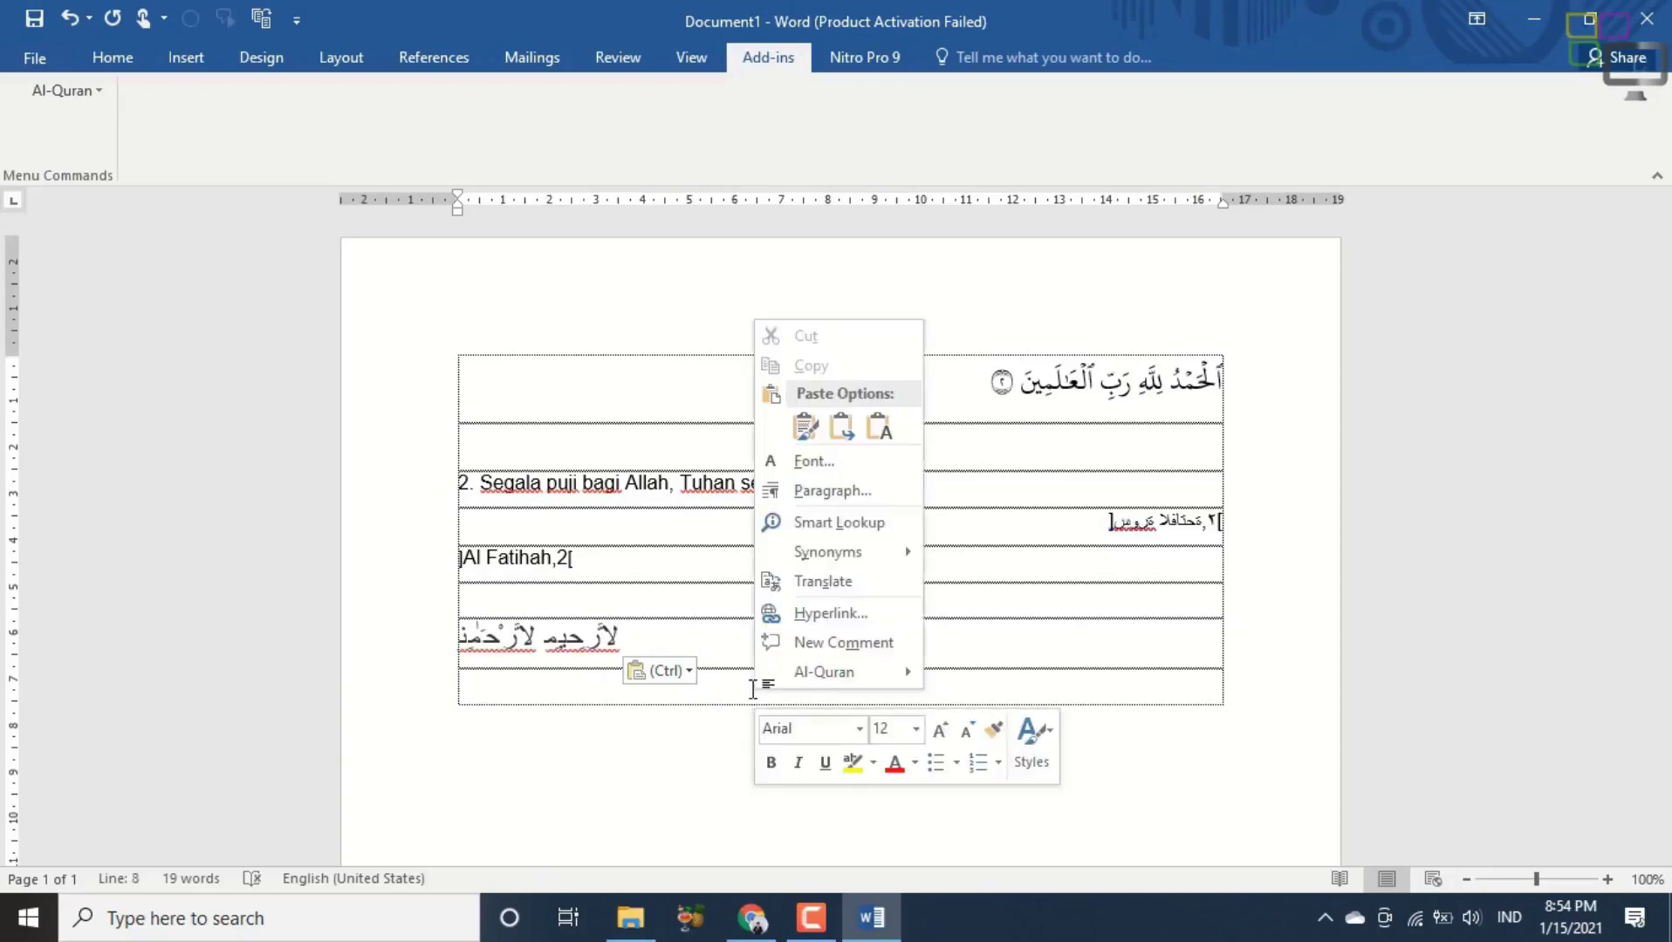
click(877, 425)
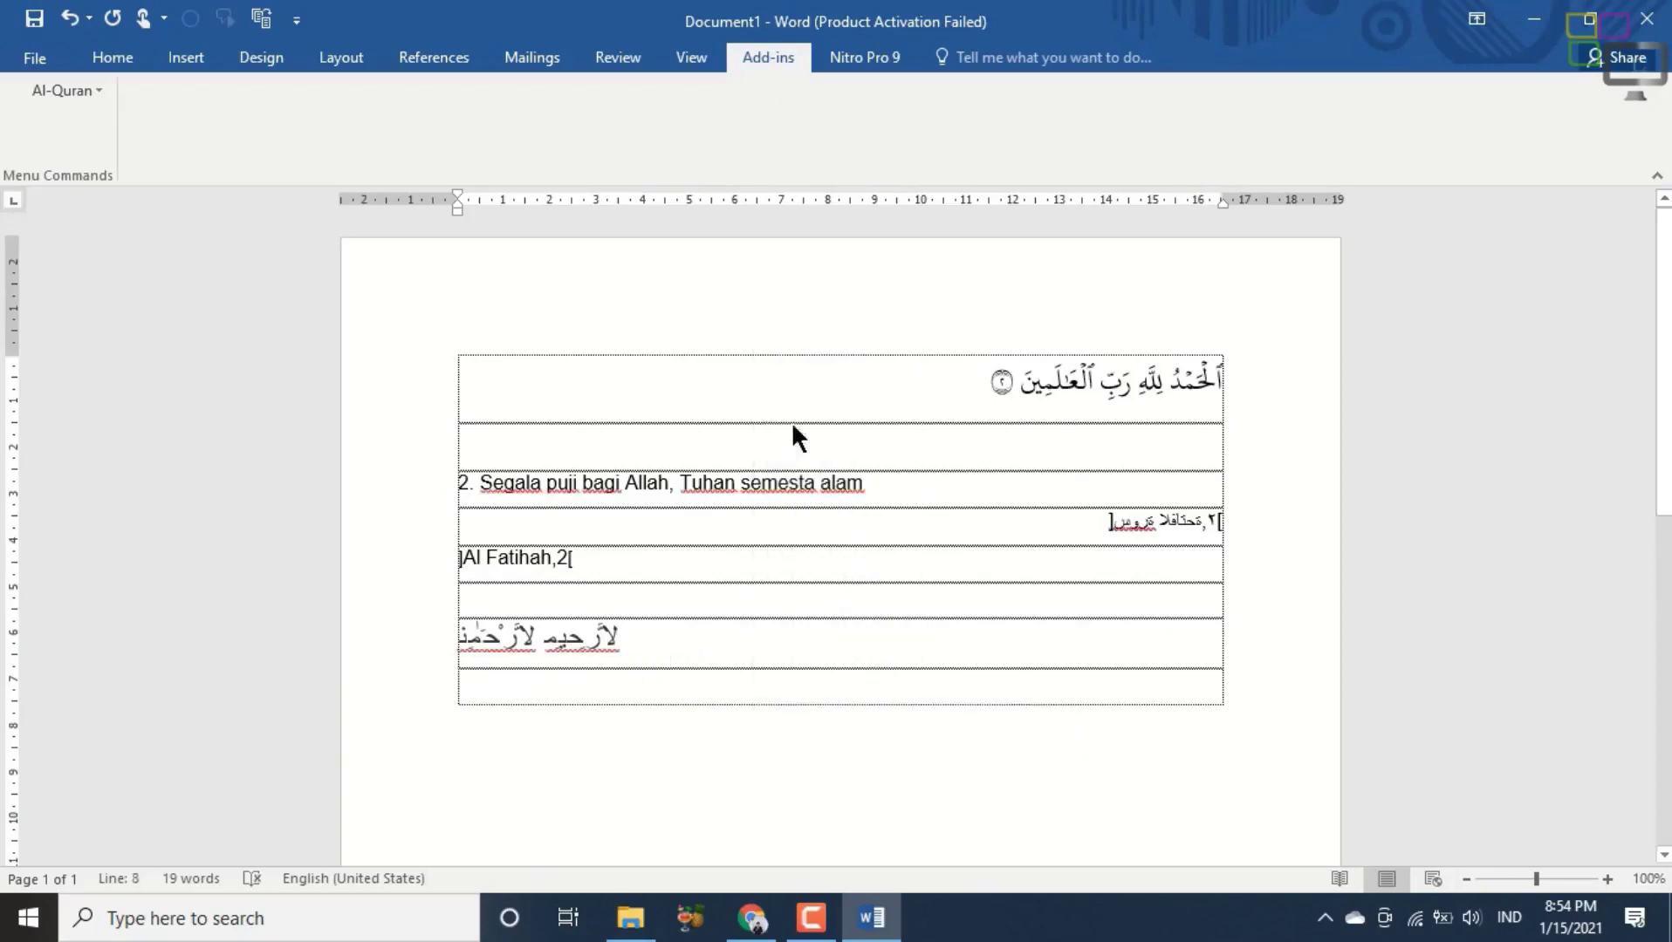